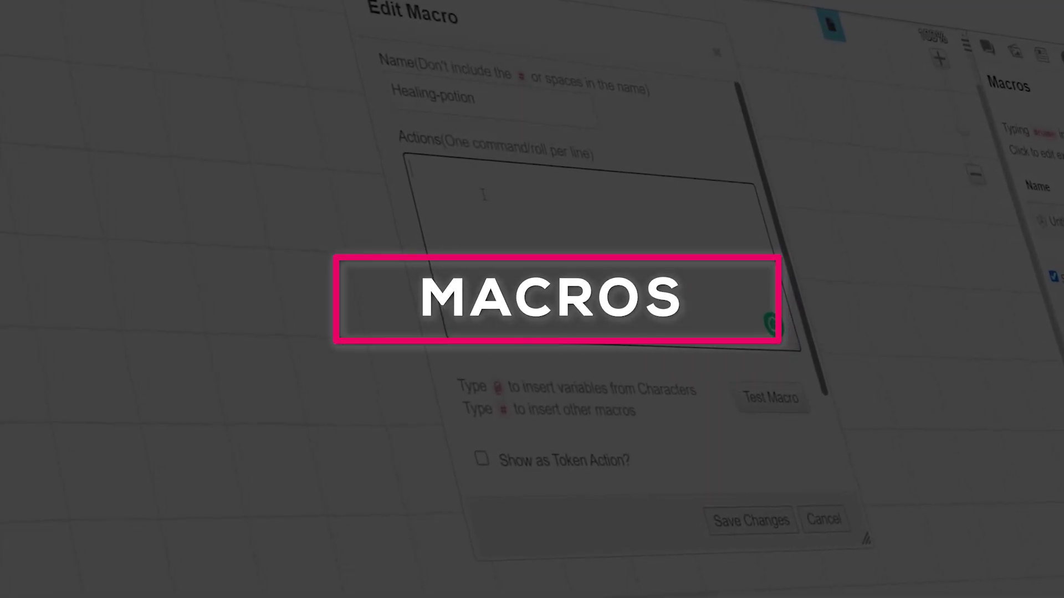
- Enter the roll [[2d4+2]] into the Healing-potion macro's actions field
type("[[")
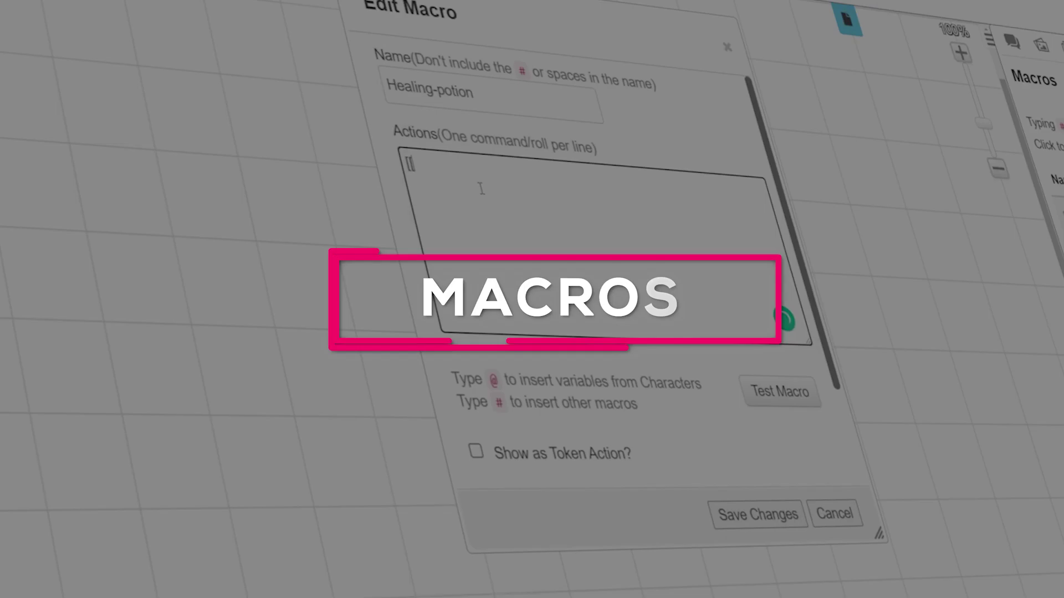
type("2d4")
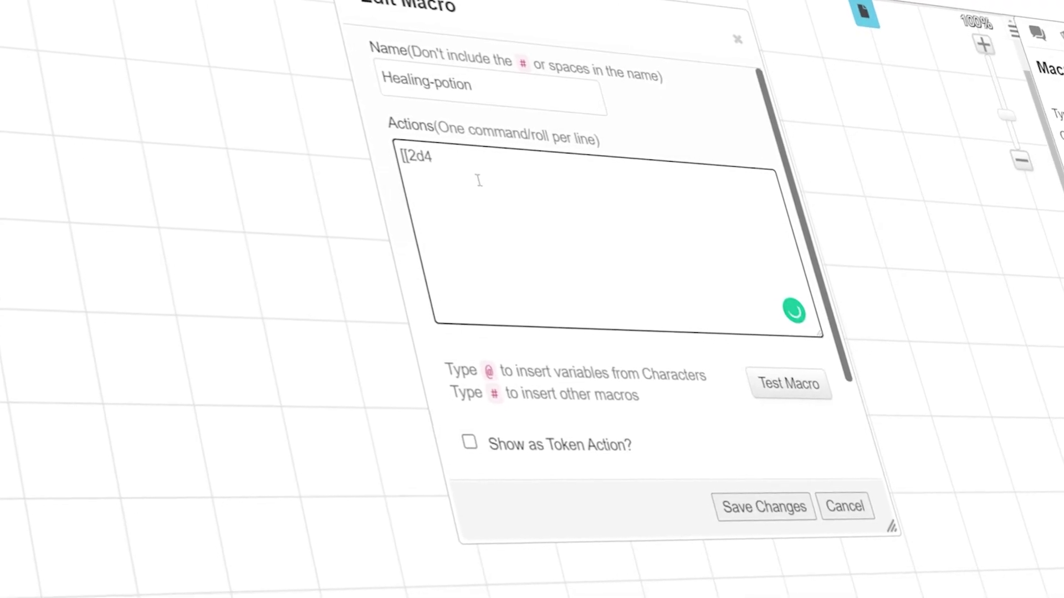
type("+")
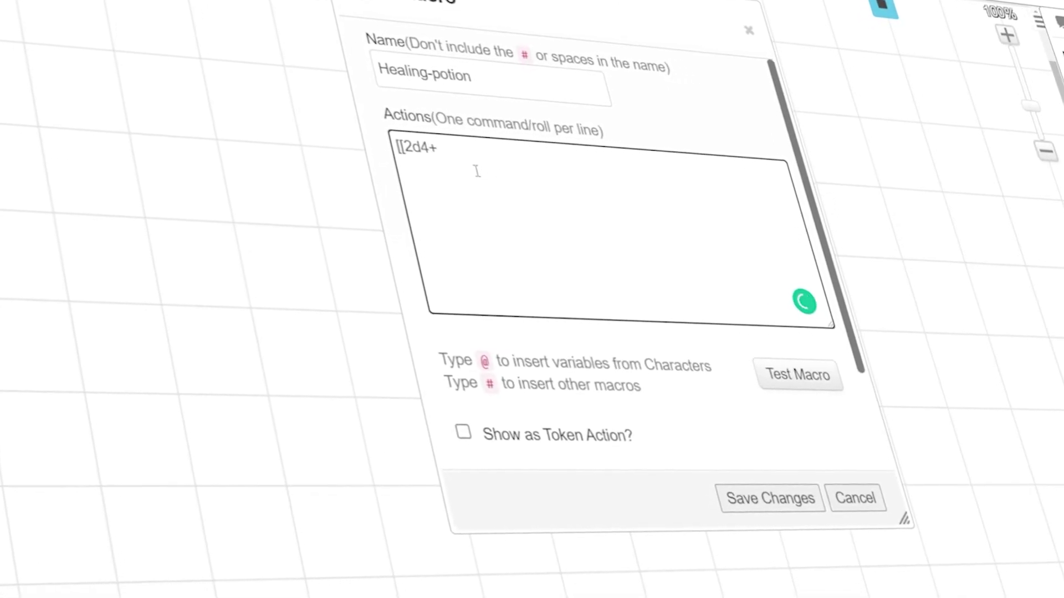
type("2")
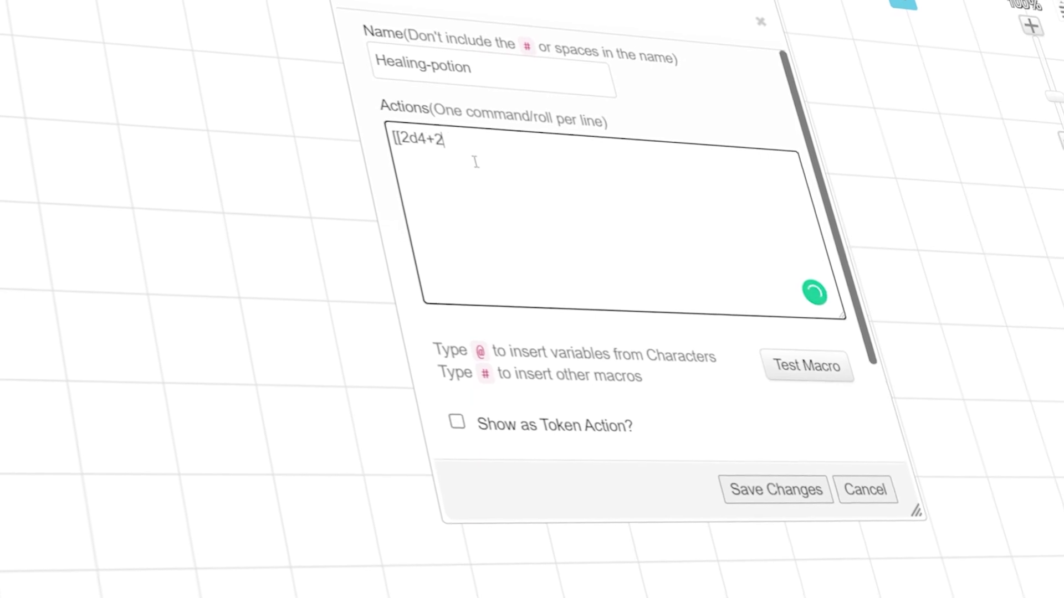
type("]]")
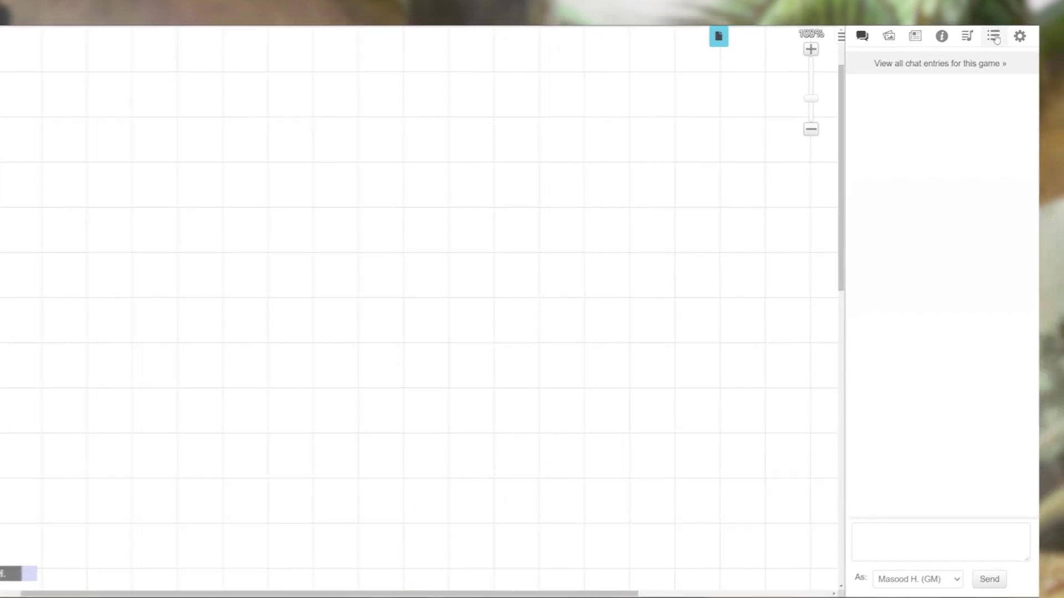
- Enable 'Show macro quick bar?' in the Collection tab, then show the Journal
left_click(993, 37)
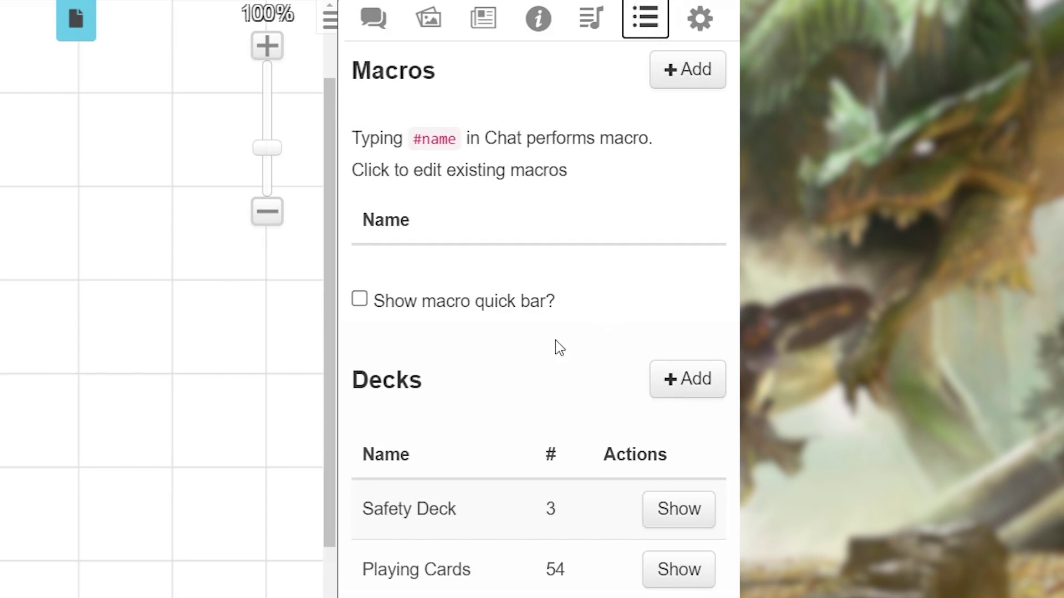
left_click(359, 300)
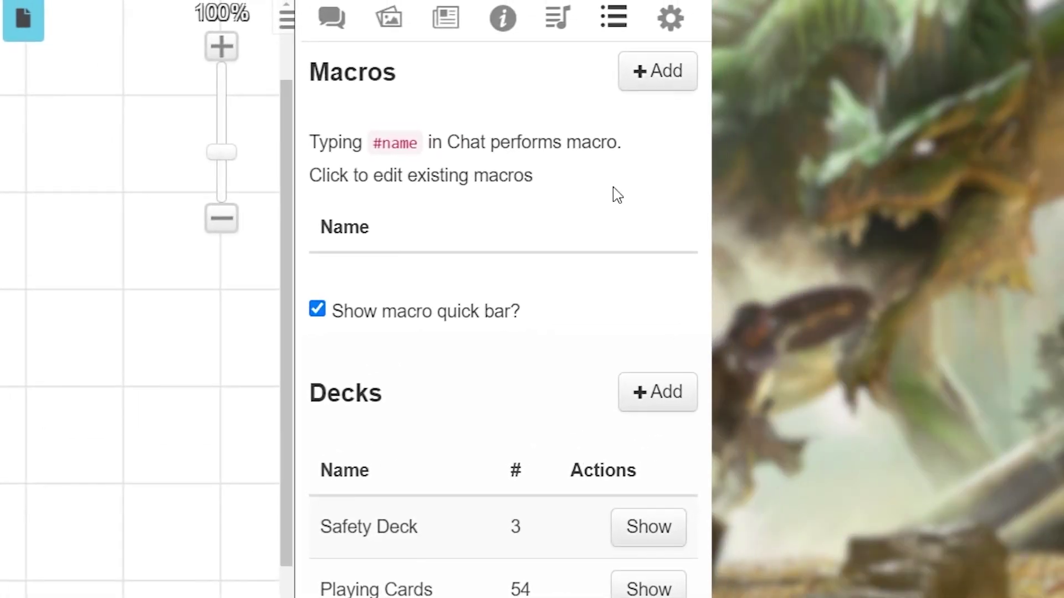
left_click(448, 22)
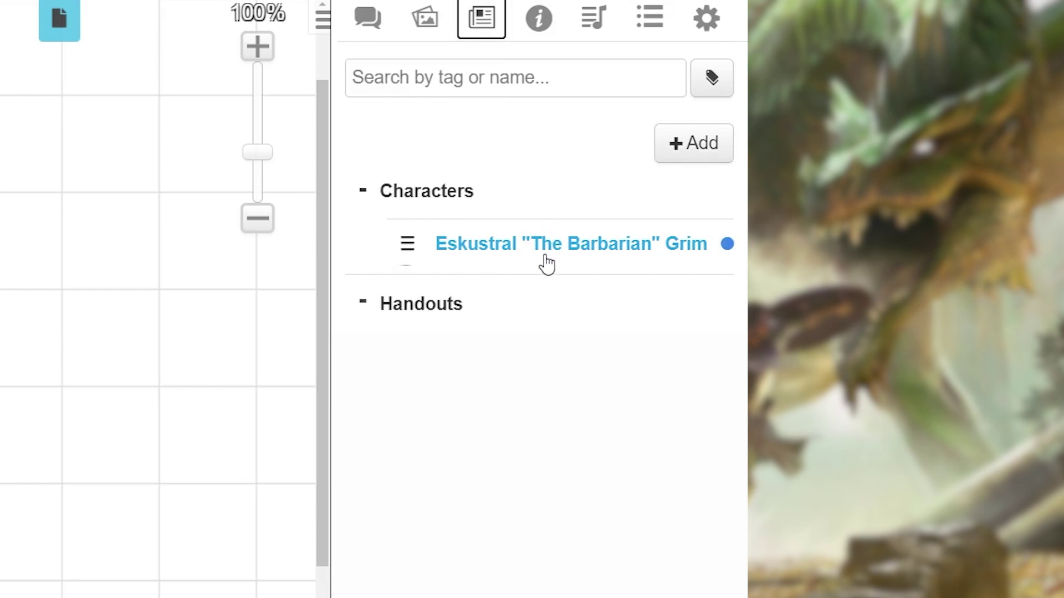
- Open the barbarian's sheet and drag its Greataxe attack (+4, 1d12+2 Slashing) onto the quick bar
left_click(546, 260)
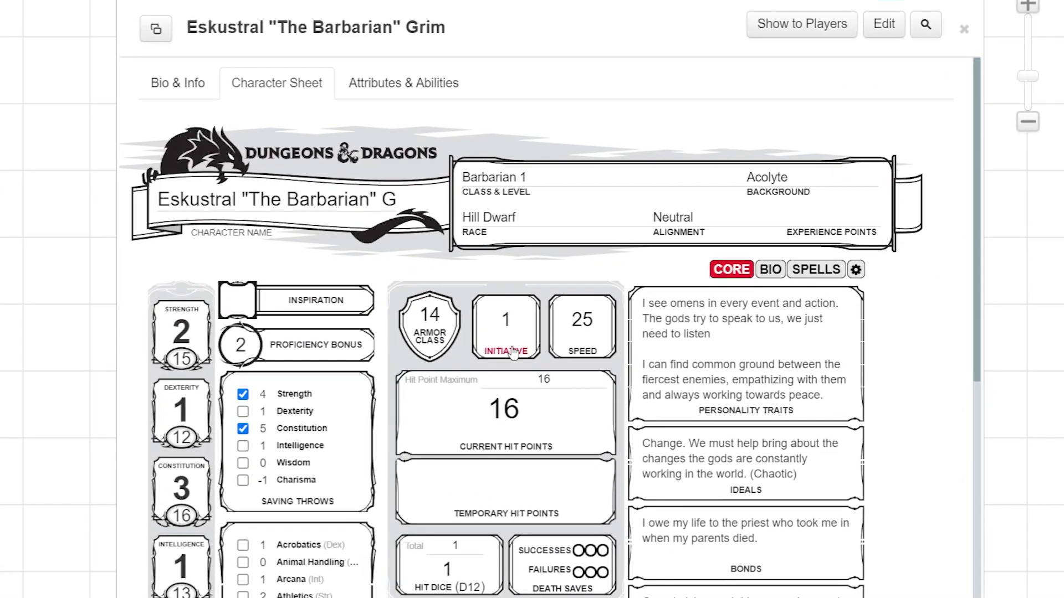
scroll(512, 352, "down", 5)
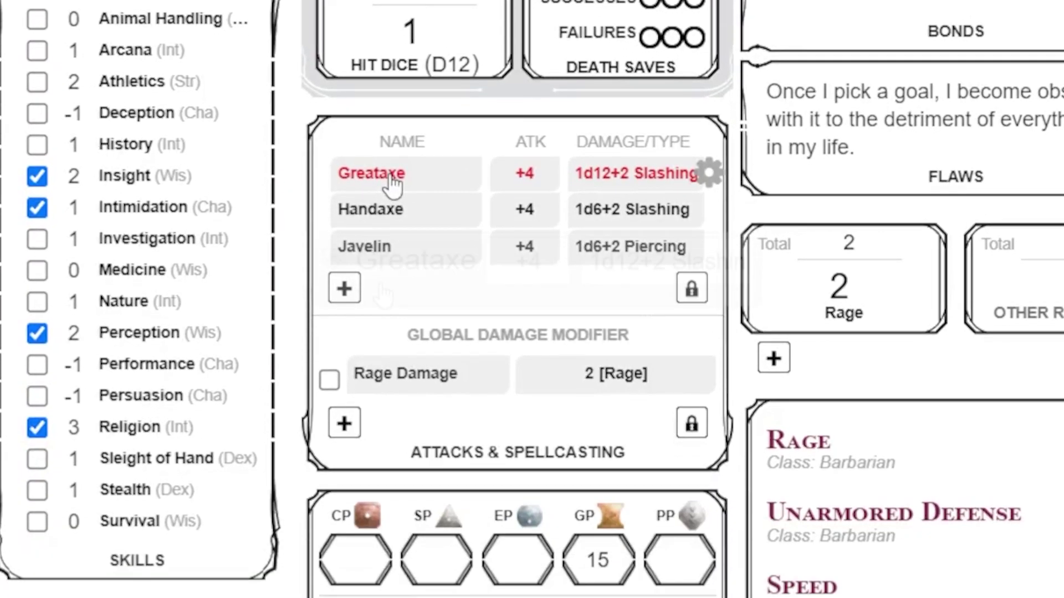
left_click_drag(391, 264, 358, 402)
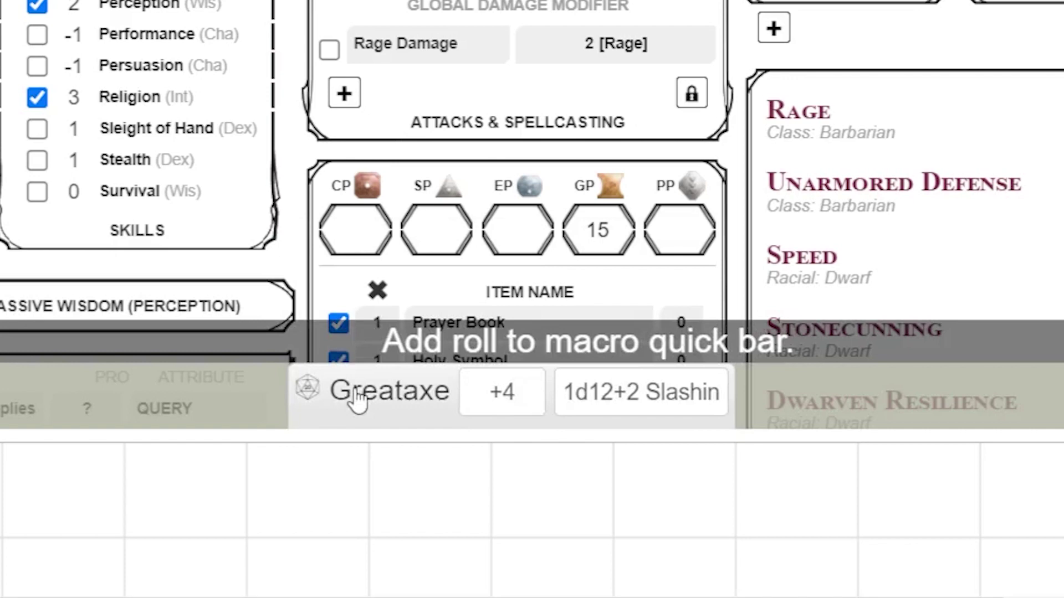
left_click_drag(358, 398, 355, 385)
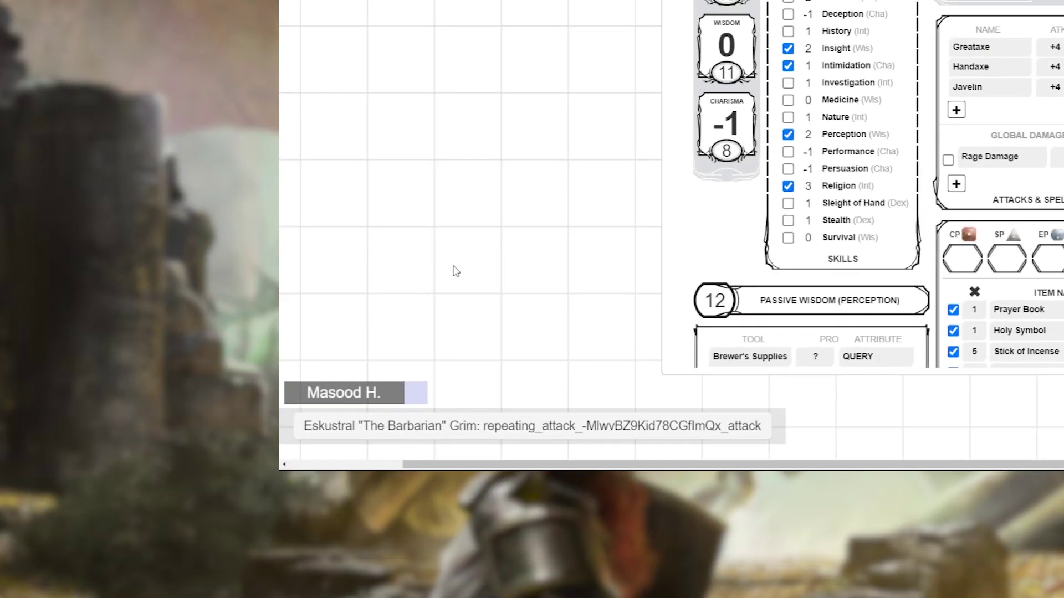
- Rename the new quick bar macro to 'Greataxe'
right_click(519, 433)
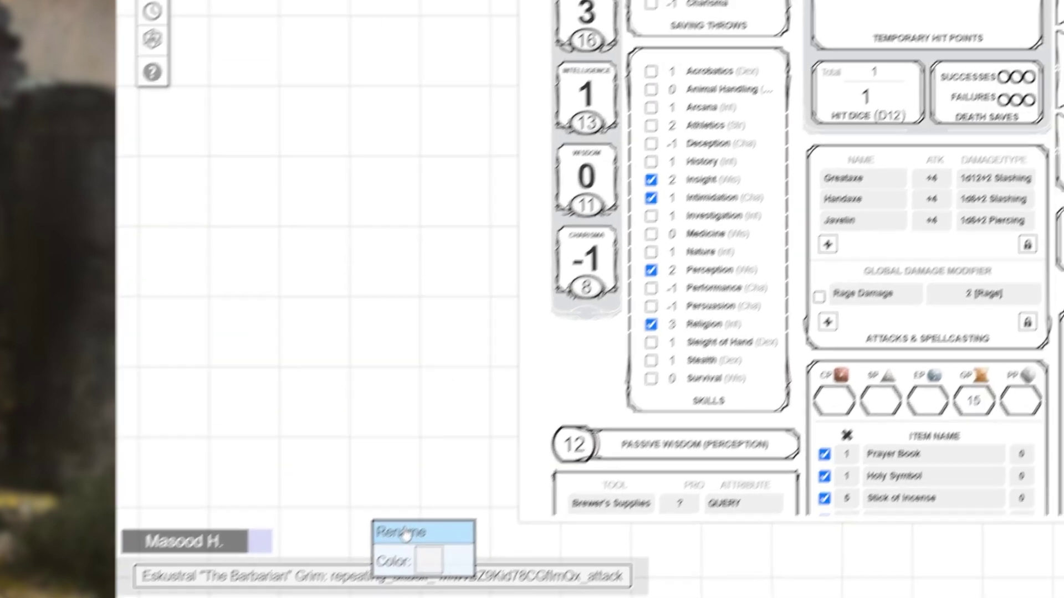
left_click(551, 382)
type("Great")
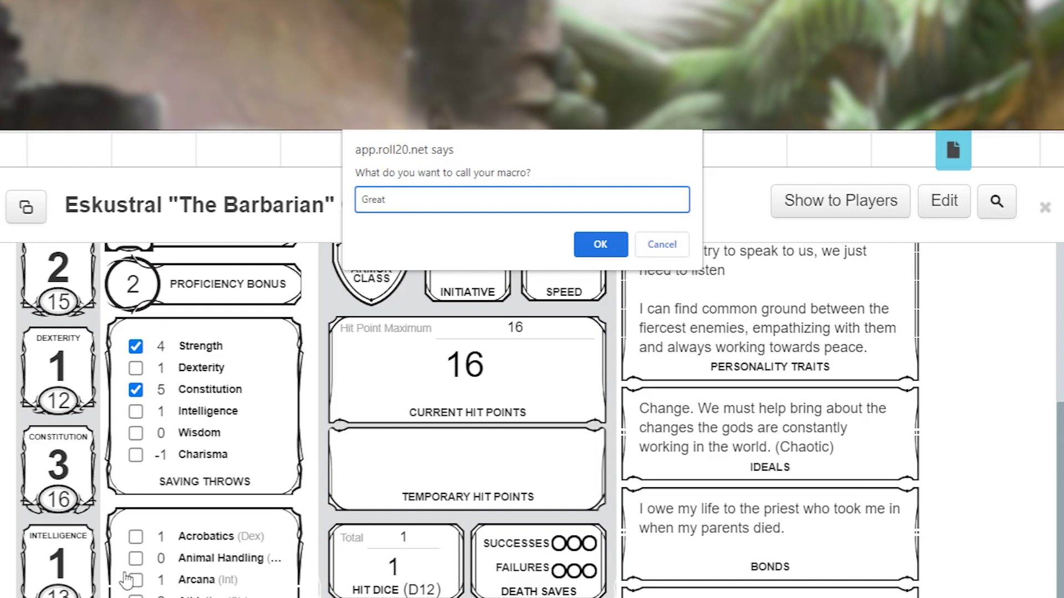
type("axe")
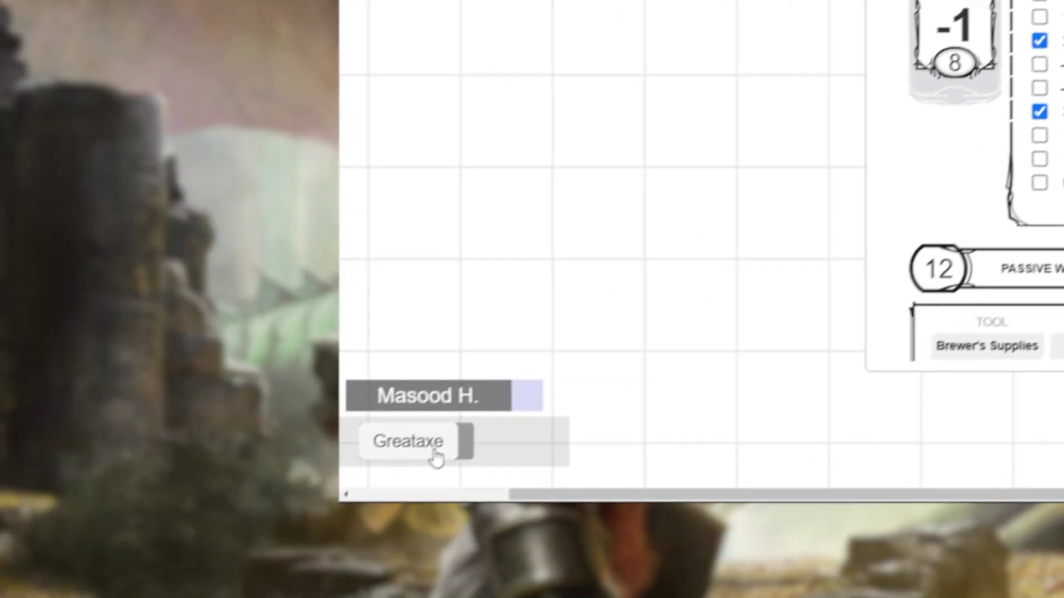
- Colour the Greataxe button red (#ff0000)
right_click(478, 410)
left_click(533, 403)
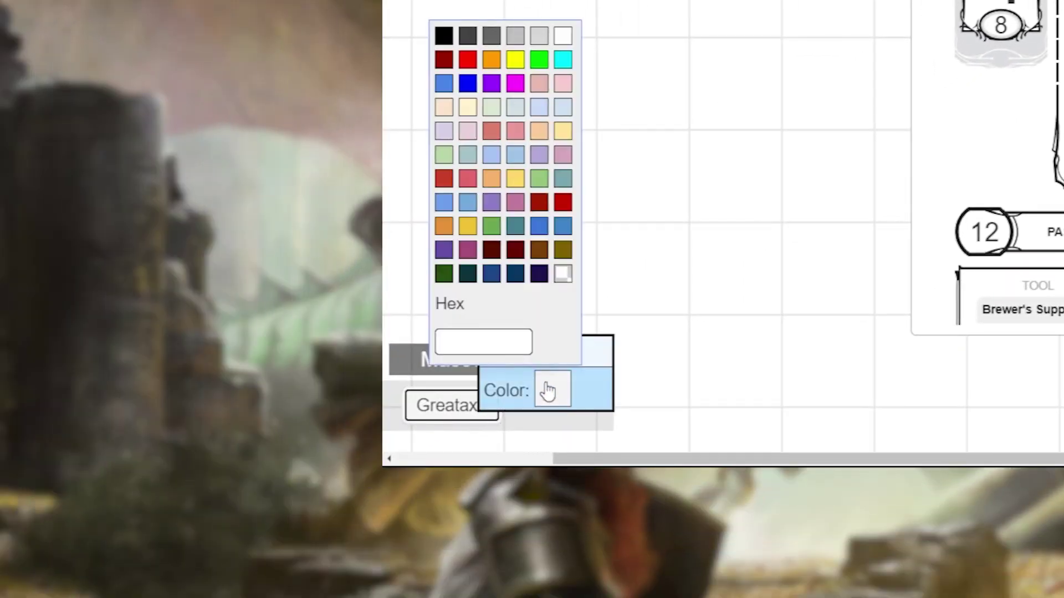
left_click(467, 60)
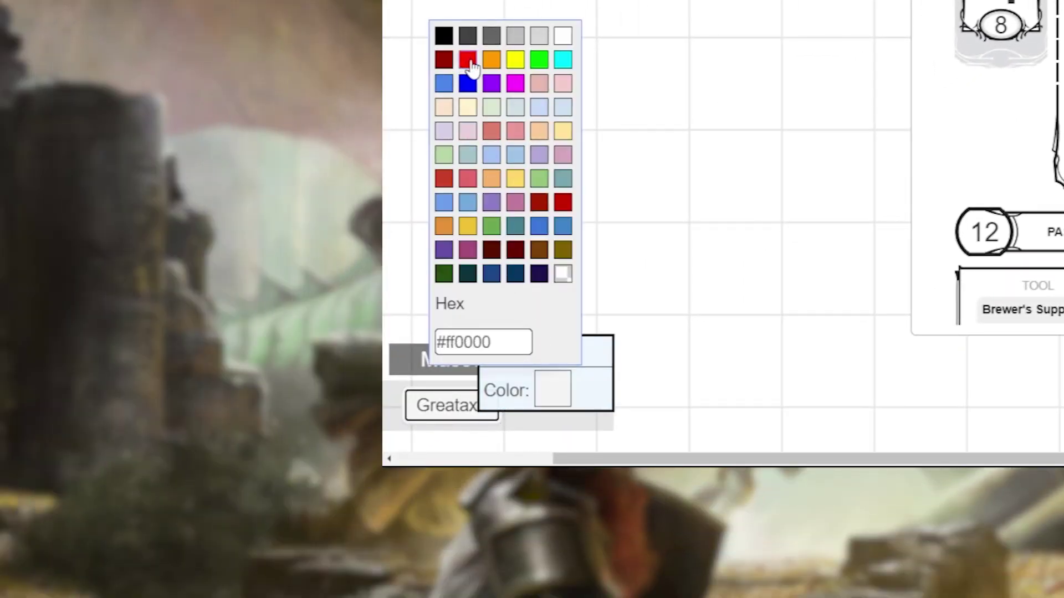
left_click(471, 64)
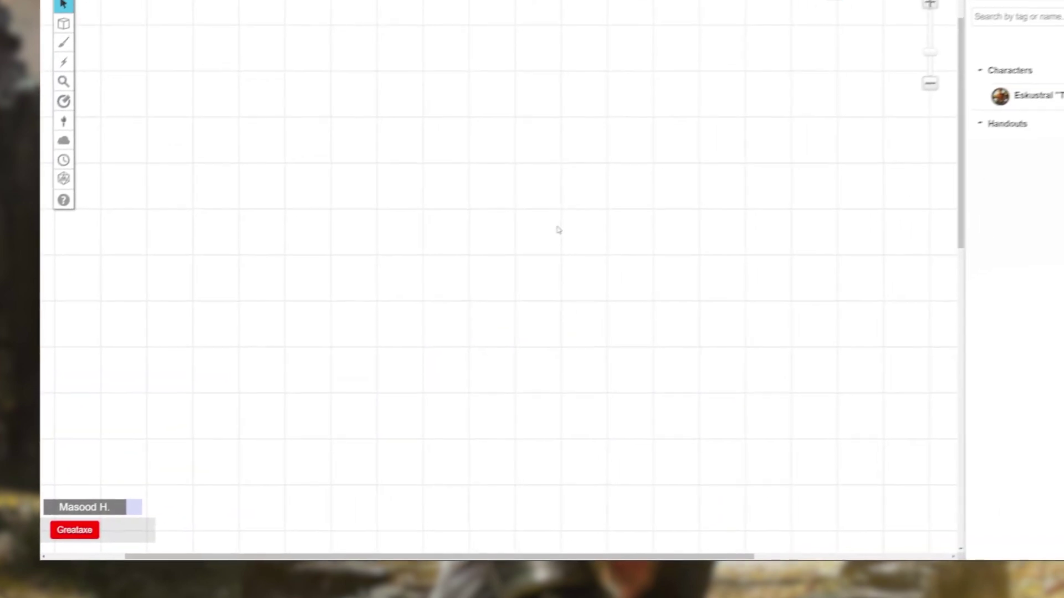
- Roll the Greataxe attack from its red quick bar button, then show the macros Collection
left_click(54, 541)
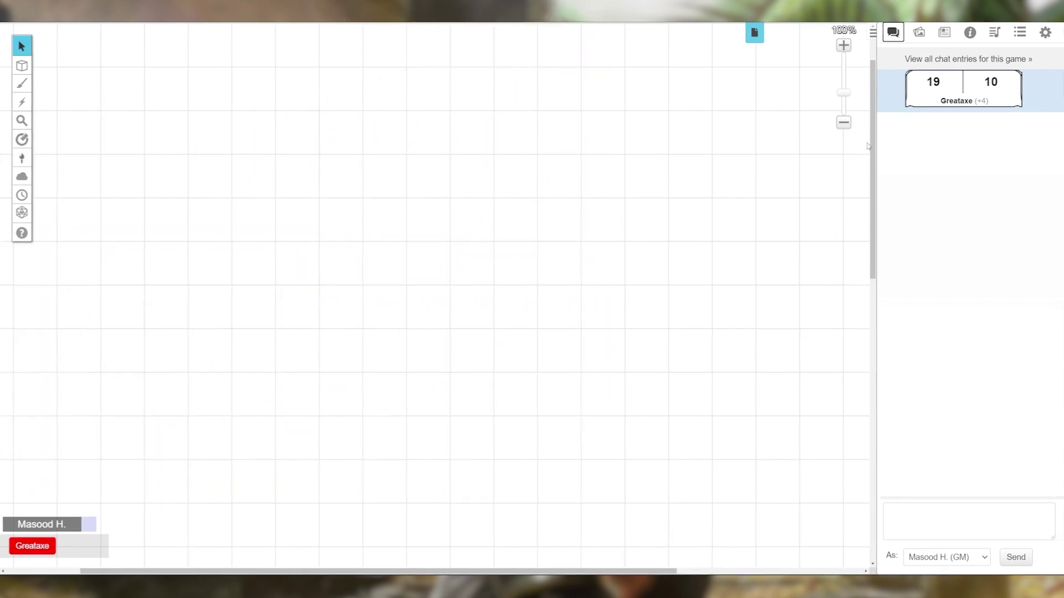
left_click(975, 32)
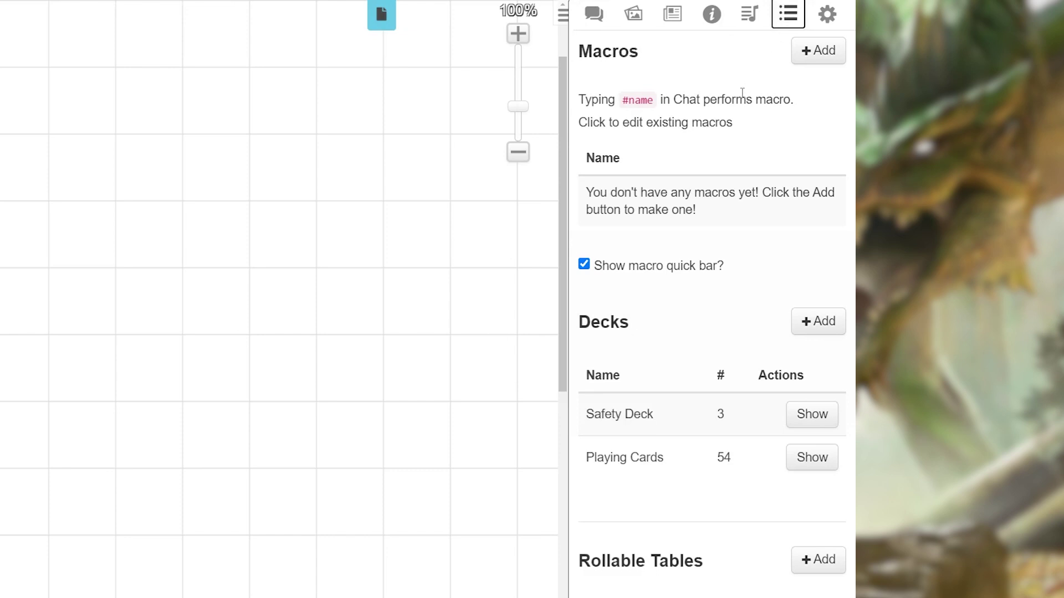
- Add a new macro named 'Healing-potion' with the action [[2d4+2]]
left_click(822, 53)
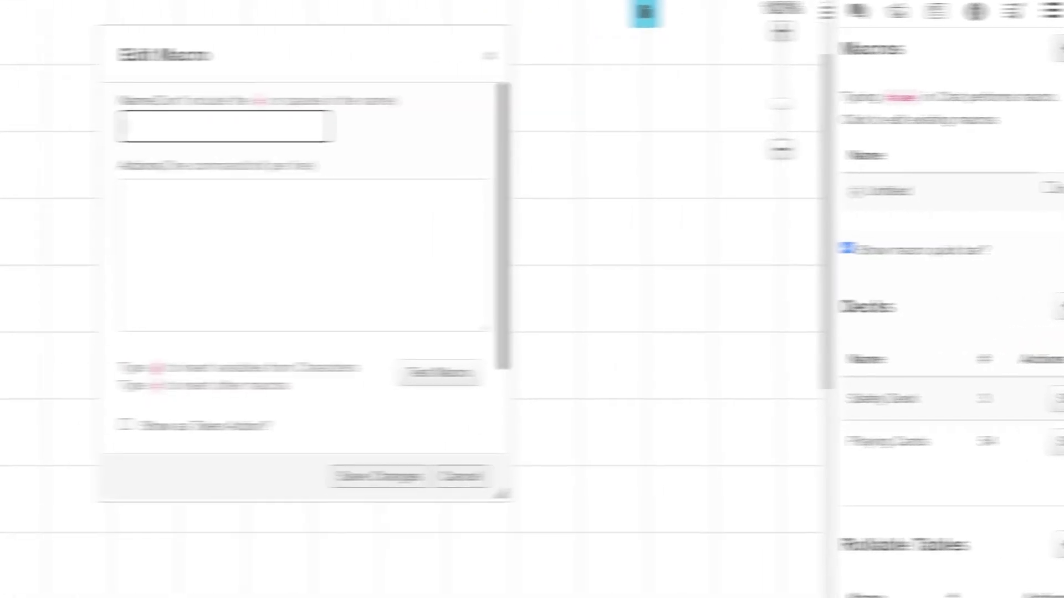
left_click(479, 128)
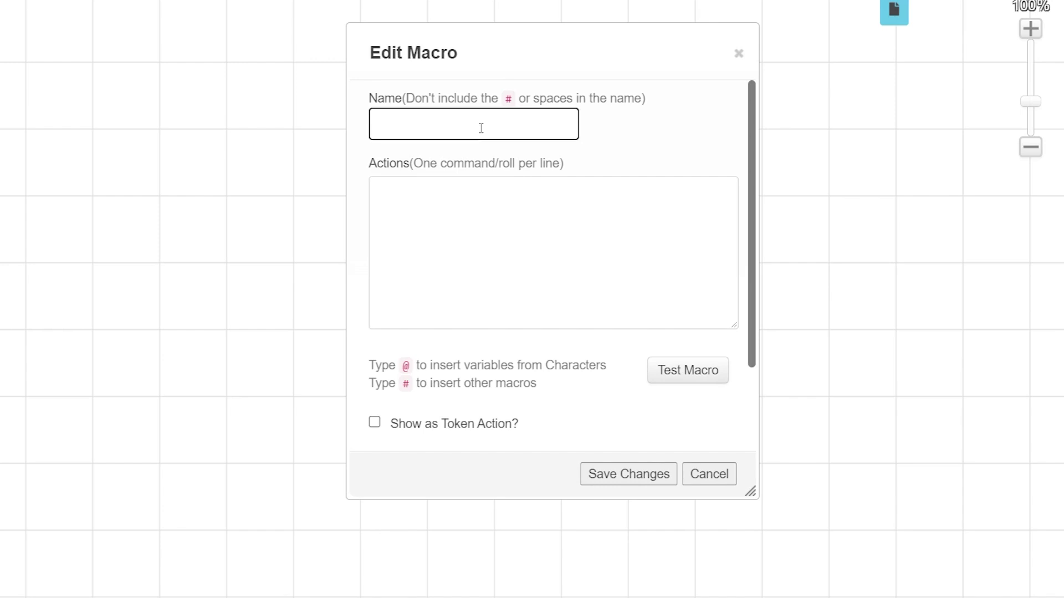
type("Healing-potion")
left_click(438, 207)
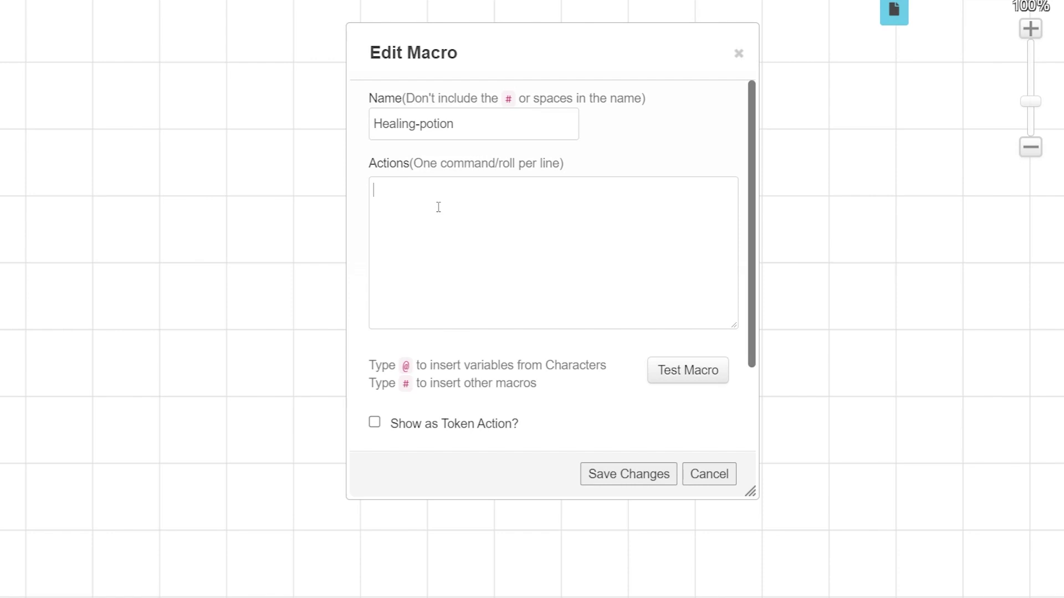
left_click(438, 208)
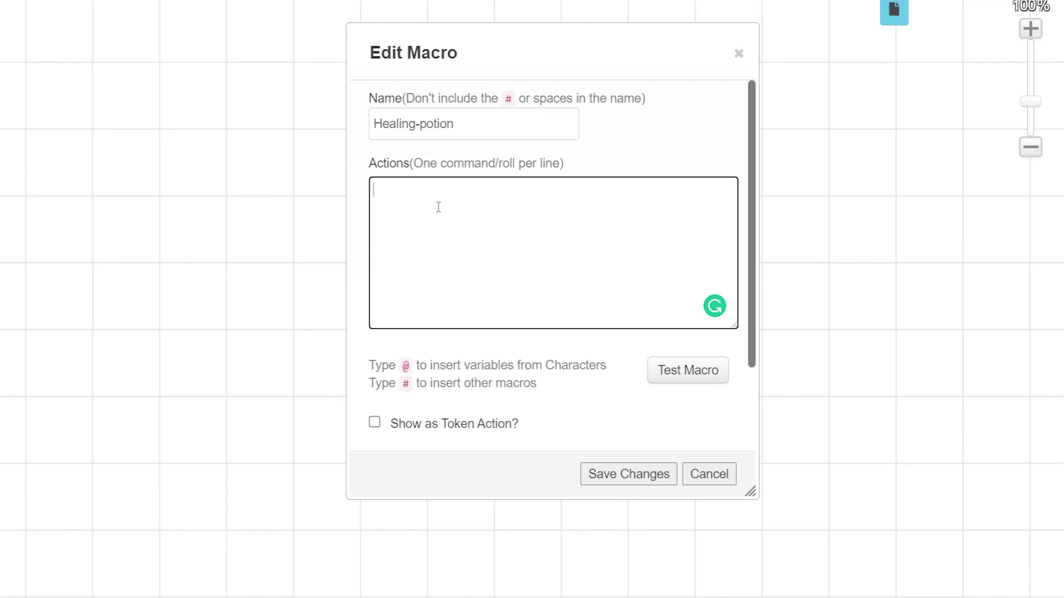
type("[[2d4+2]]")
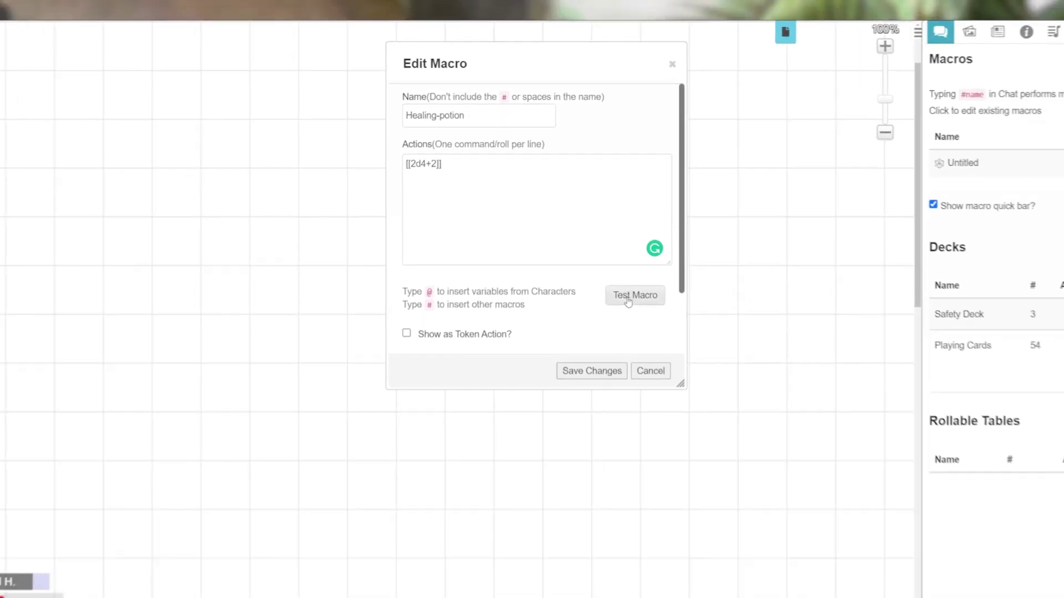
- Test-roll the healing potion macro and check the result in Chat
left_click(627, 298)
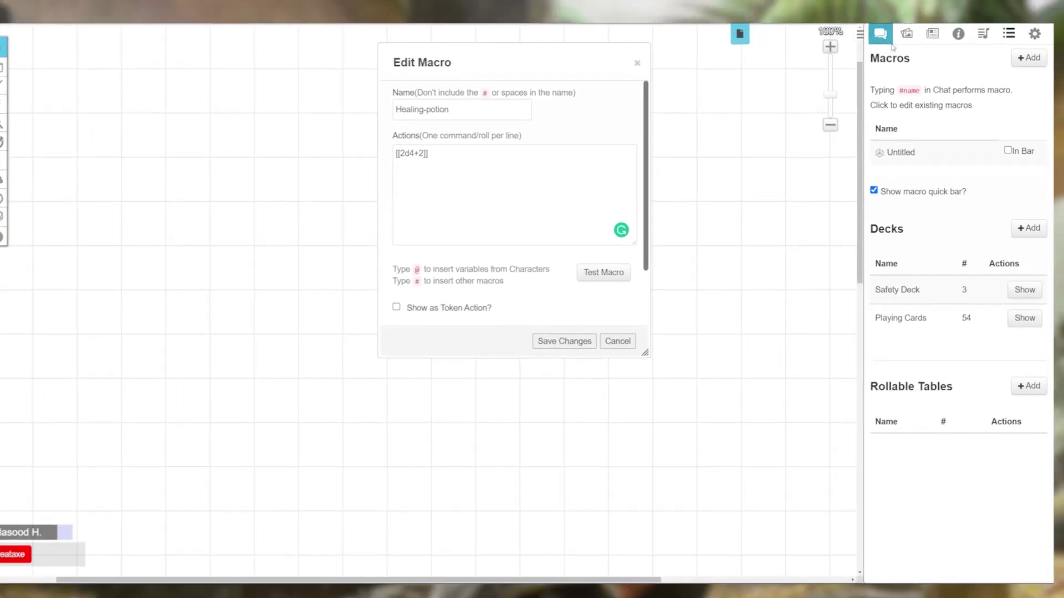
left_click(947, 37)
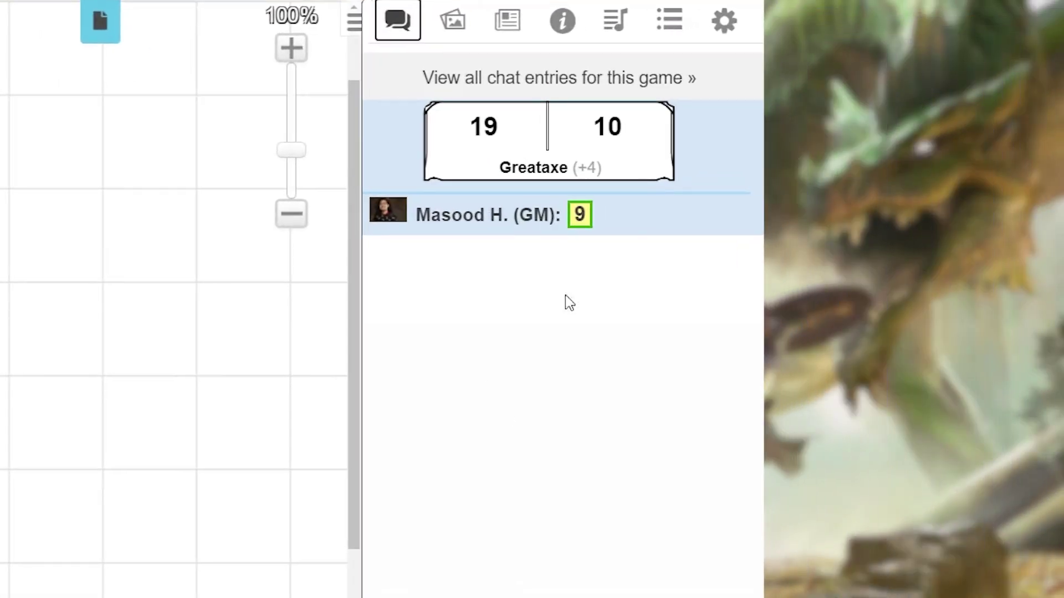
mouse_move(646, 208)
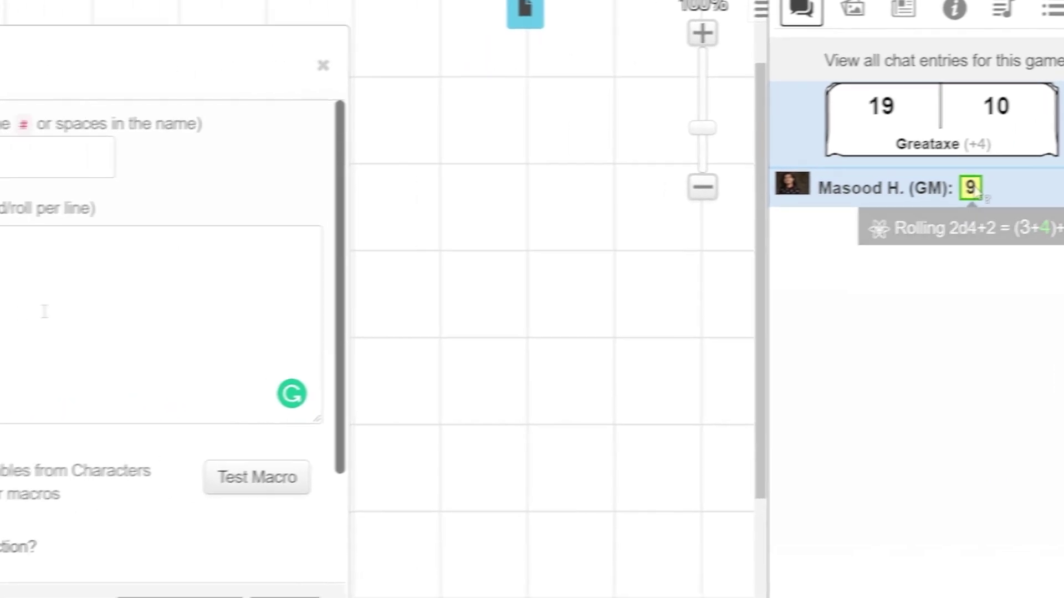
- Set the macro to show as a token action and be visible to All Players
left_click(502, 275)
scroll(504, 288, "down", 2)
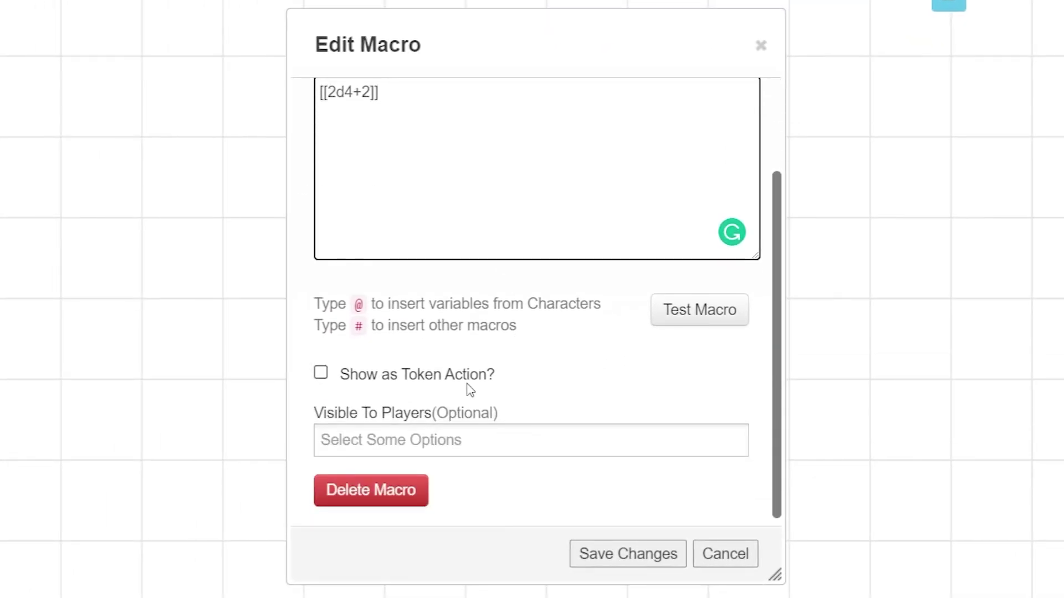
left_click(413, 374)
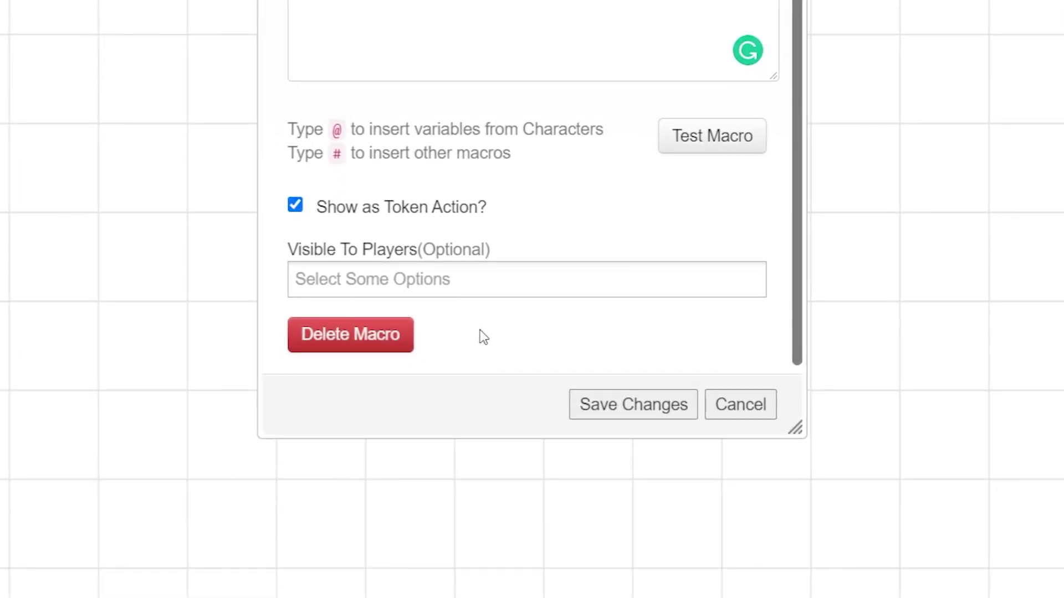
left_click(458, 285)
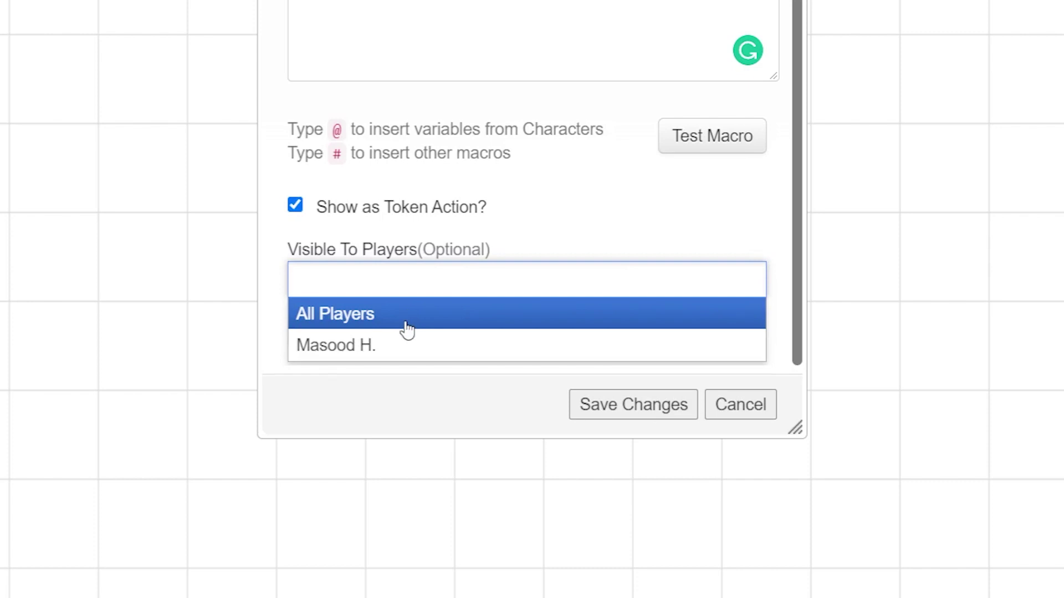
left_click(411, 316)
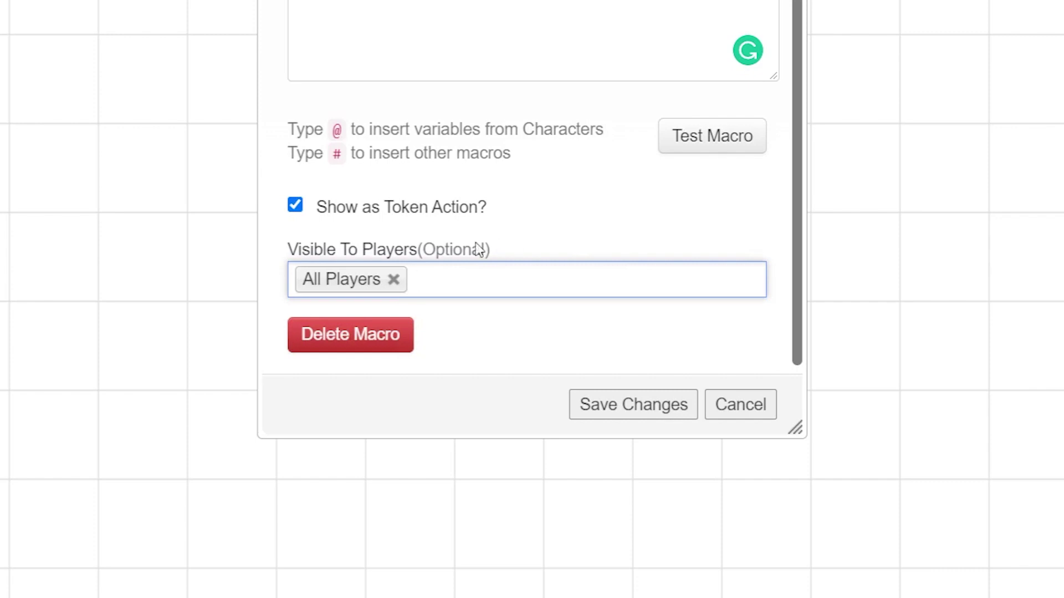
- Save the Healing-potion macro and tick In Bar to add it to the quick bar
left_click(643, 408)
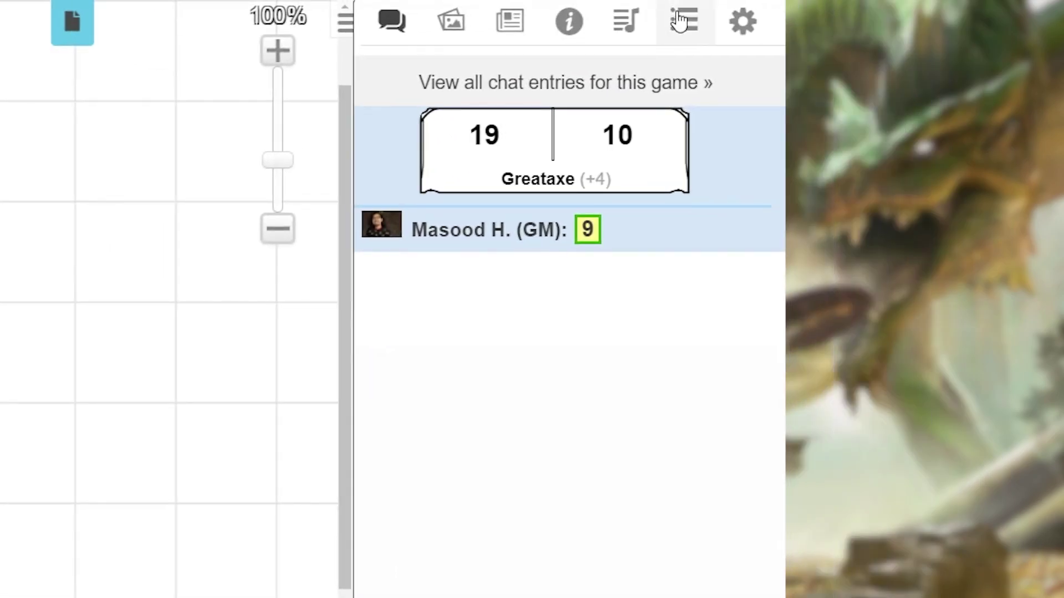
left_click(680, 22)
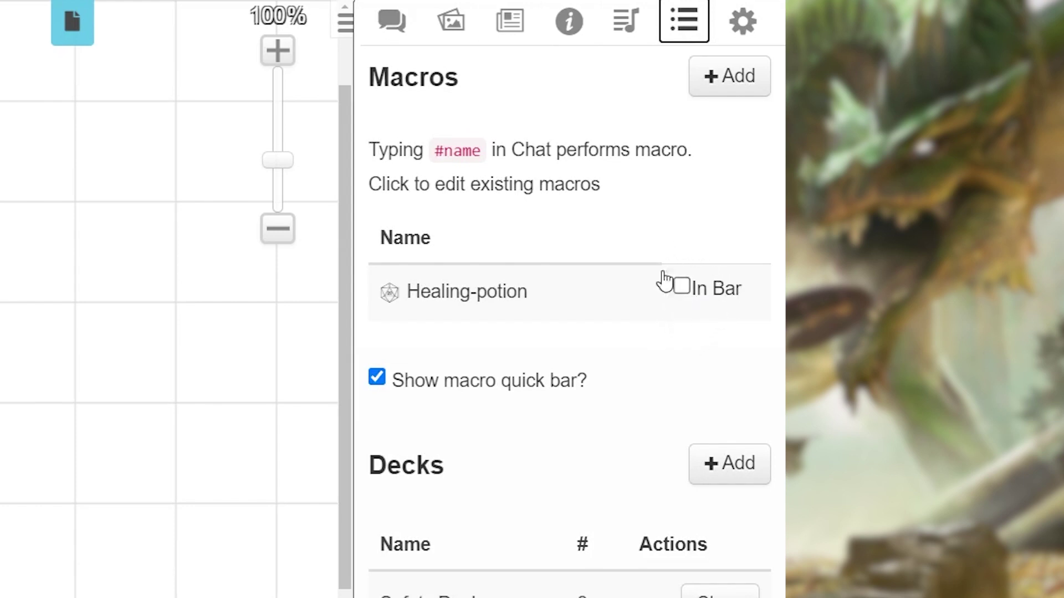
left_click(682, 294)
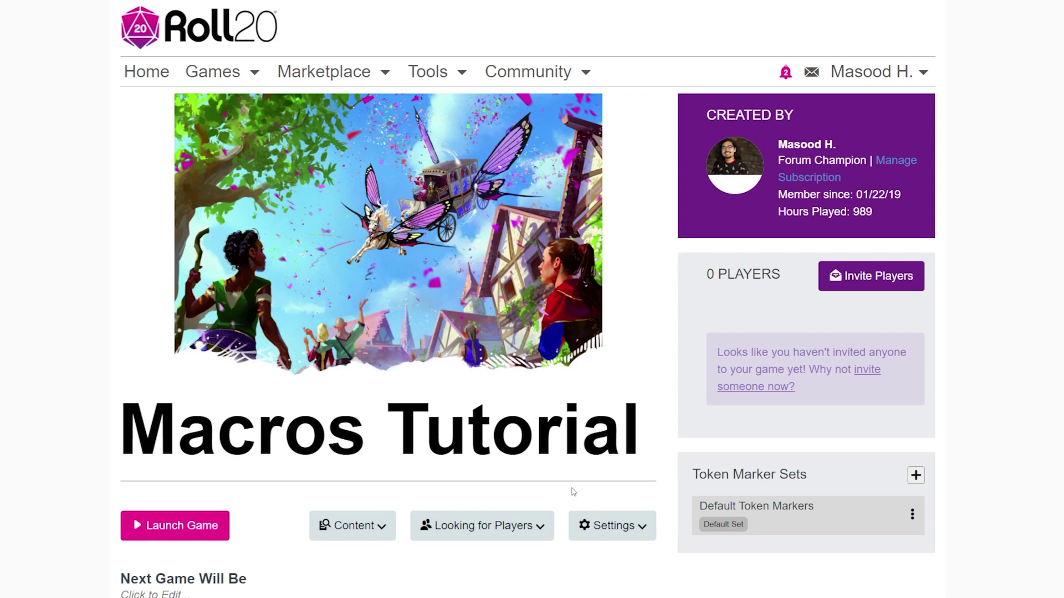
- Go to the Macros Tutorial game's API Scripts page via Settings
left_click(638, 532)
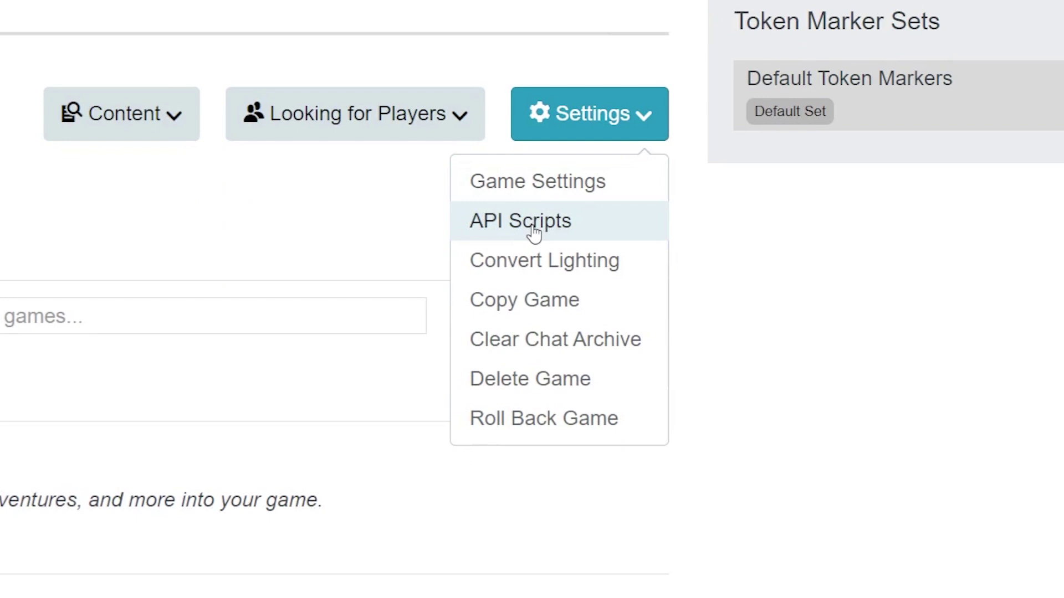
left_click(533, 227)
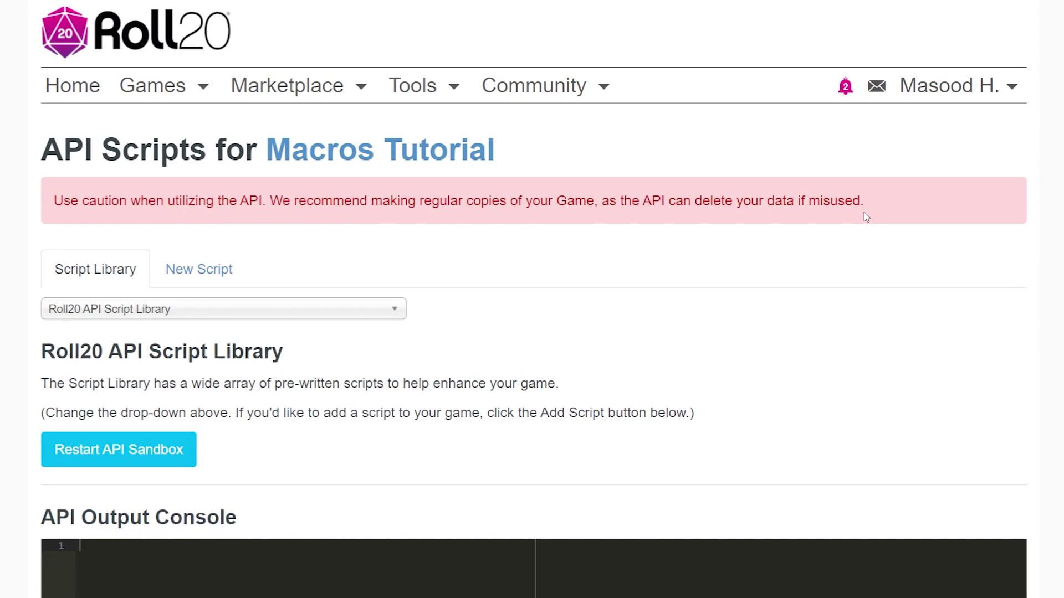
- Search the script library for 'crit' and add the Critical script to the game
scroll(554, 200, "down", 2)
left_click(199, 154)
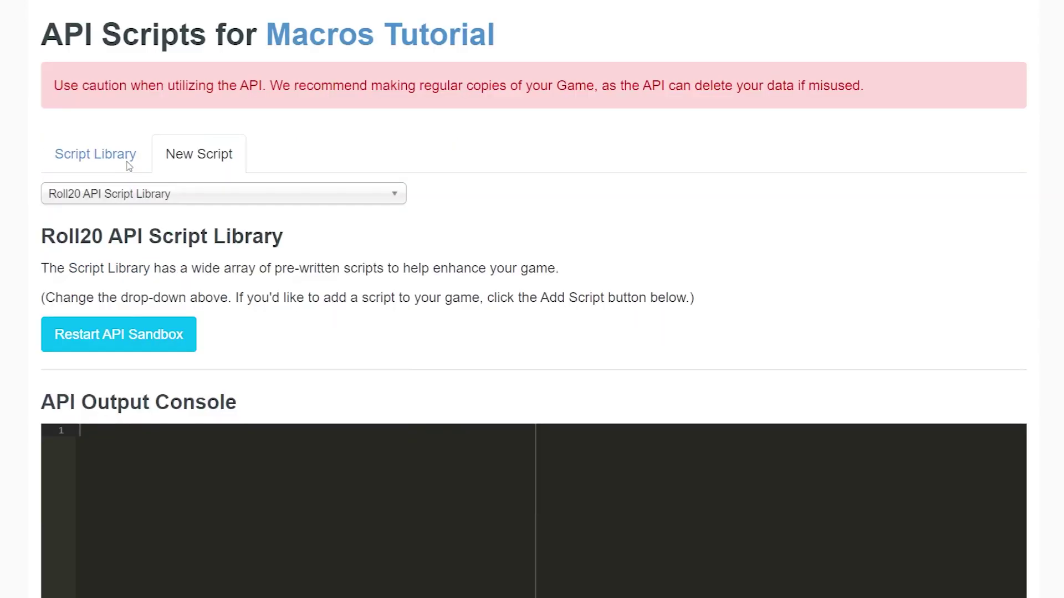
left_click(126, 162)
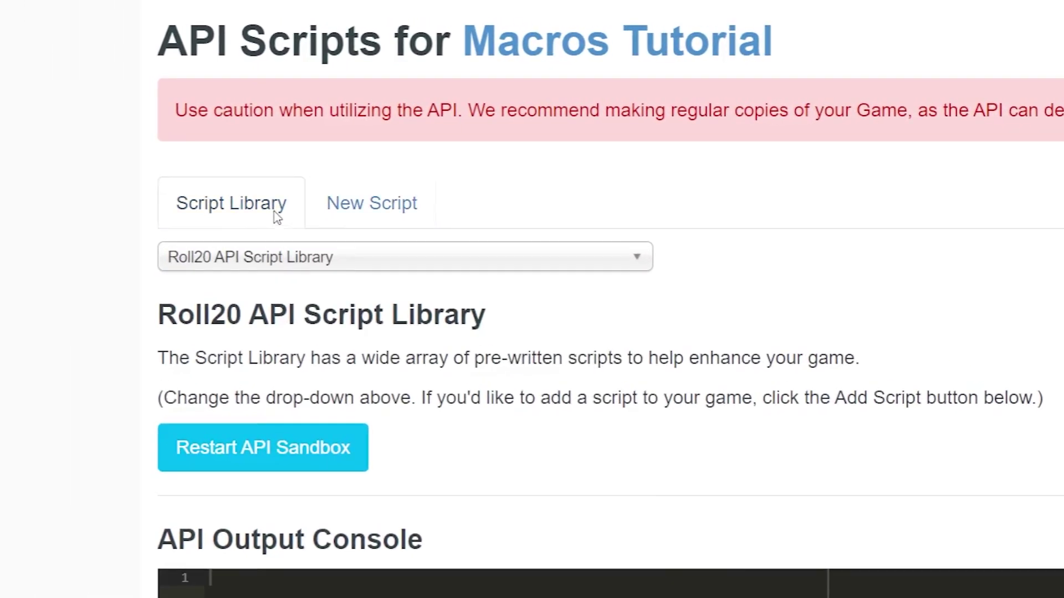
left_click(342, 258)
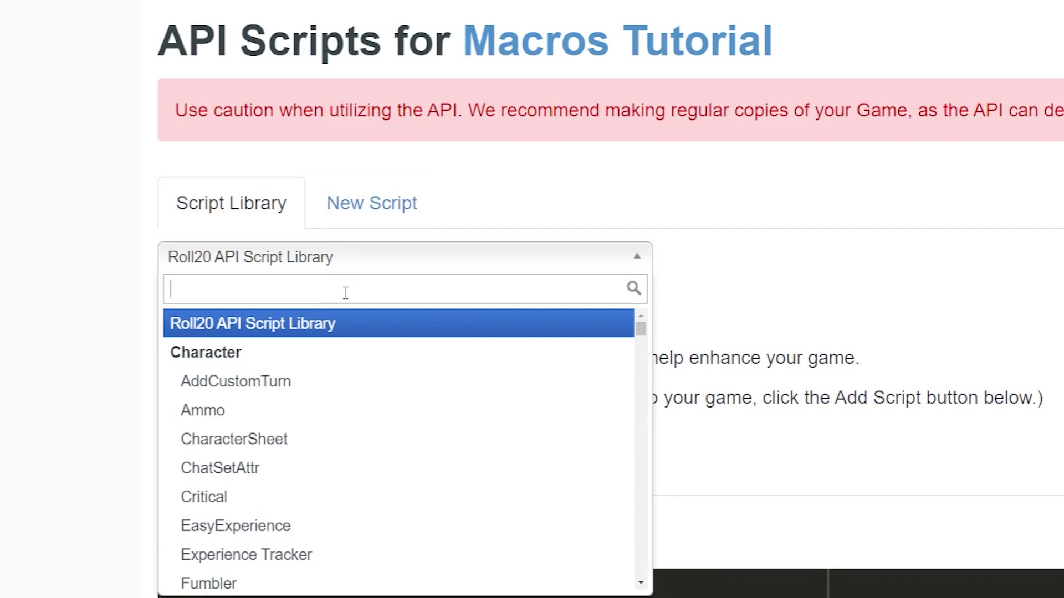
type("crit")
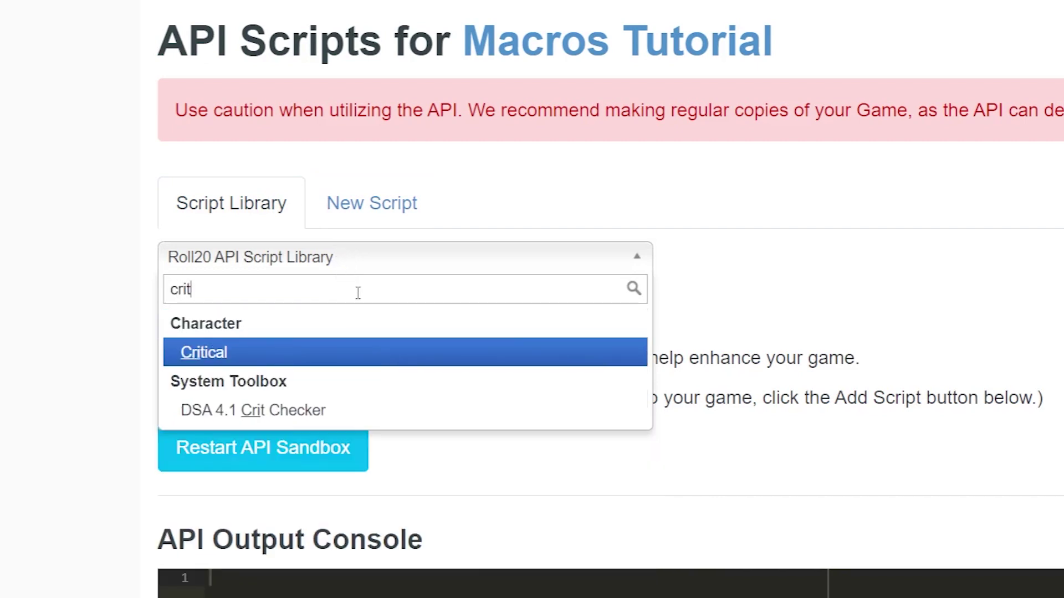
left_click(322, 351)
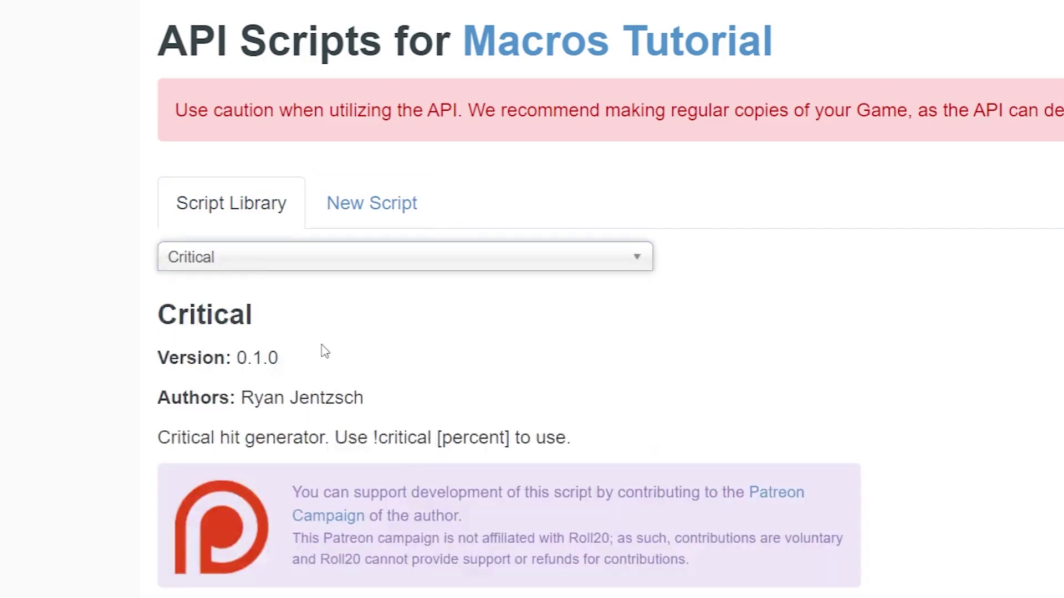
scroll(427, 397, "down", 3)
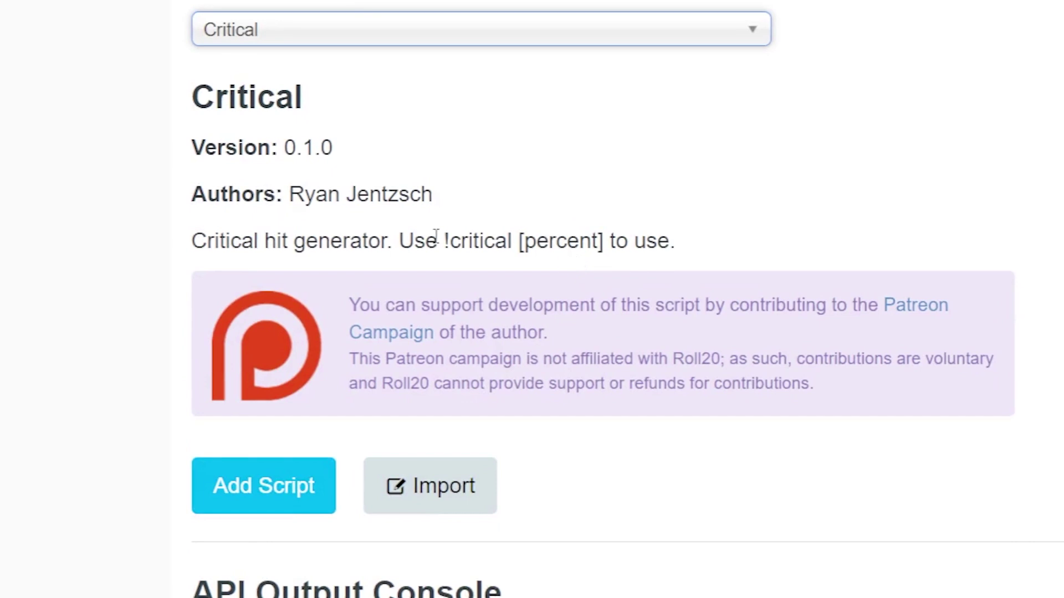
left_click(289, 509)
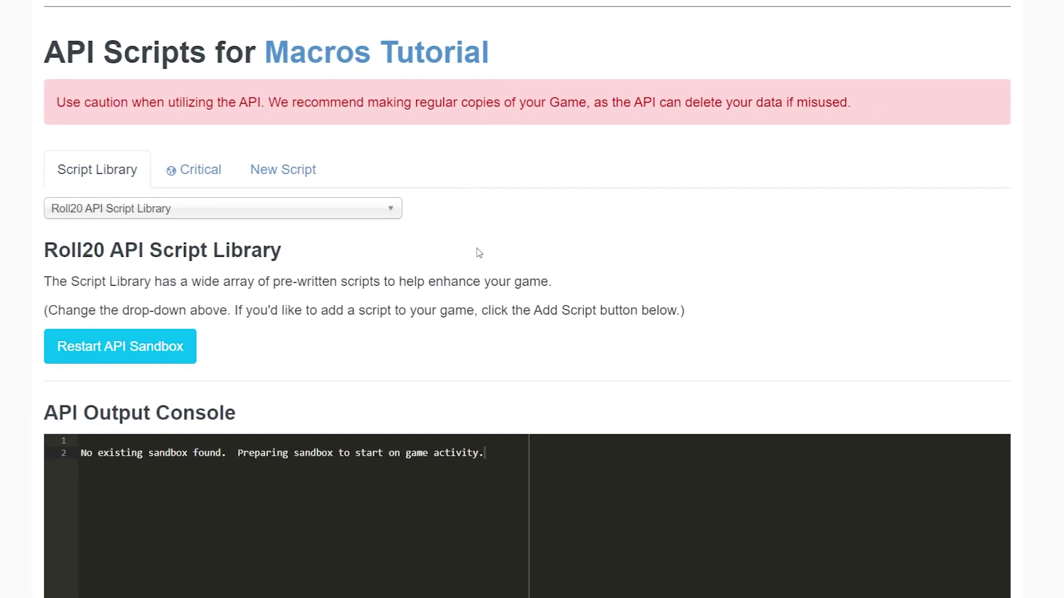
scroll(417, 248, "down", 1)
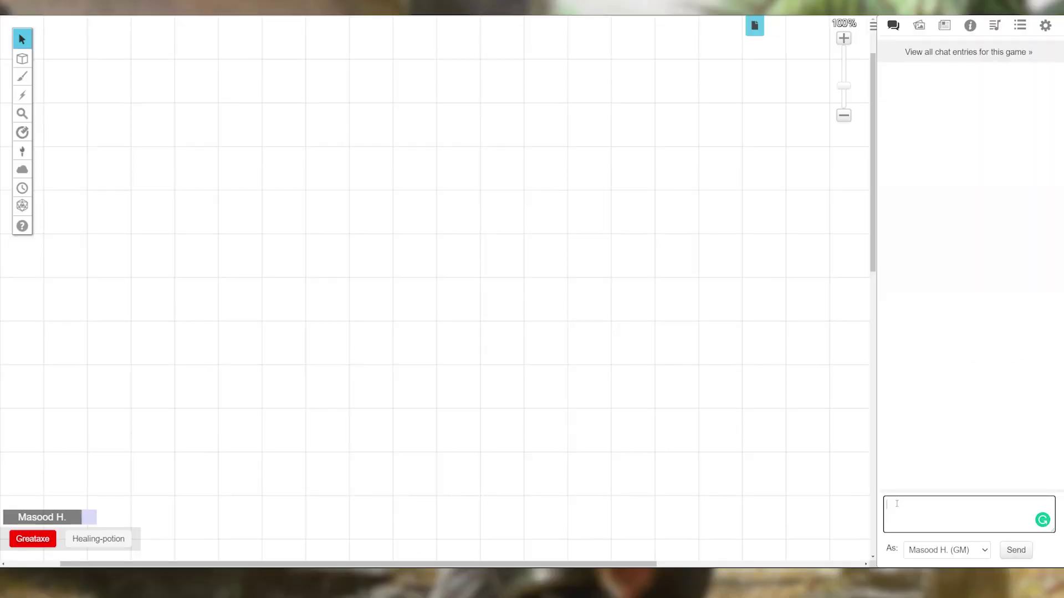
- Send !critical to chat, getting a 60% Massive Hit with 3x Slash, Blunt and Pierce damage
type("!")
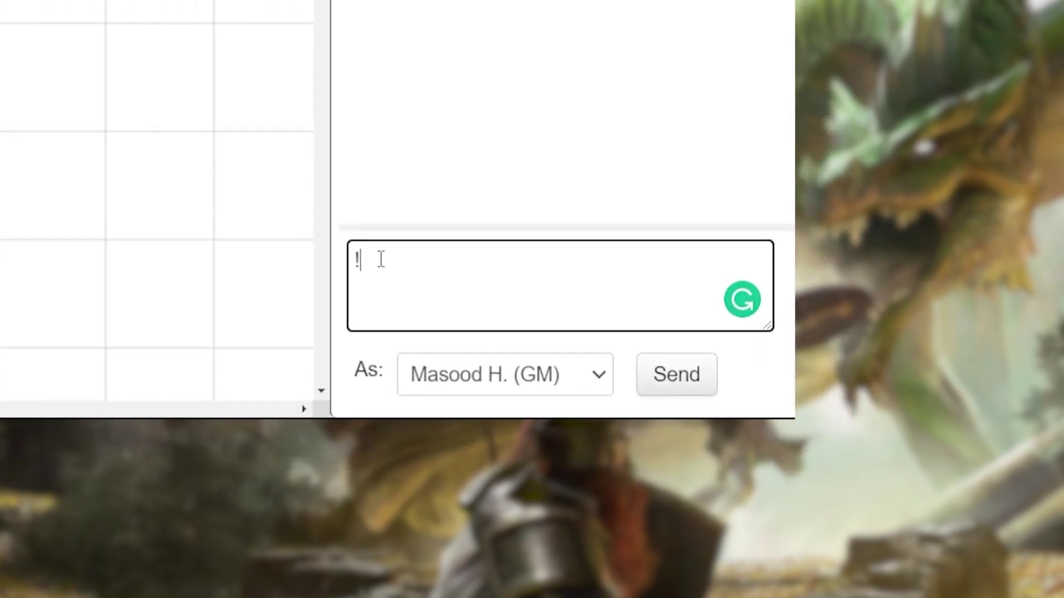
type("critical")
key("Return")
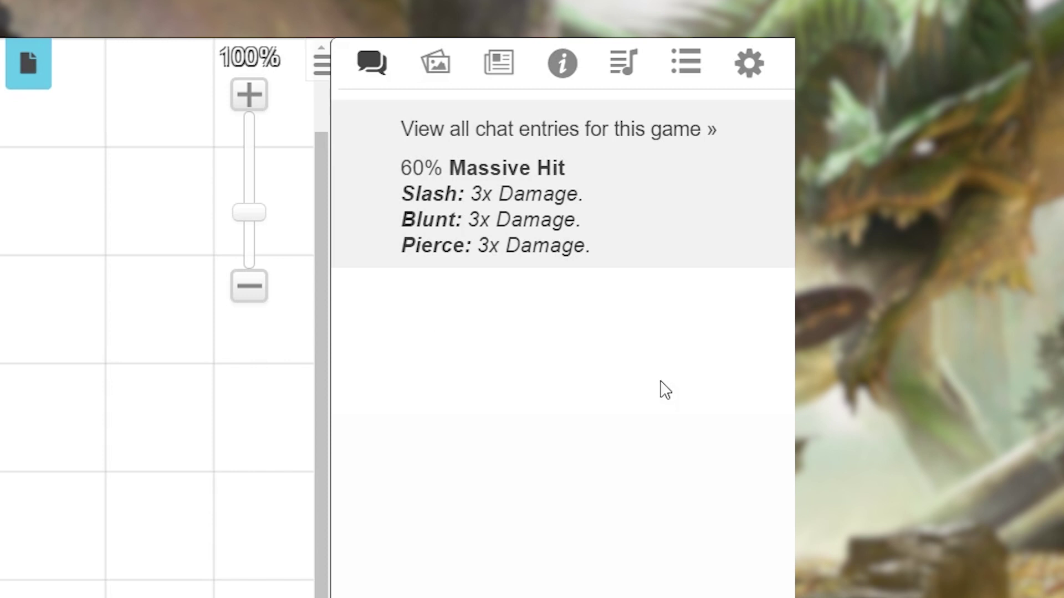
- Save a new macro named critical-hit with action !critical, visible to All Players
left_click(699, 82)
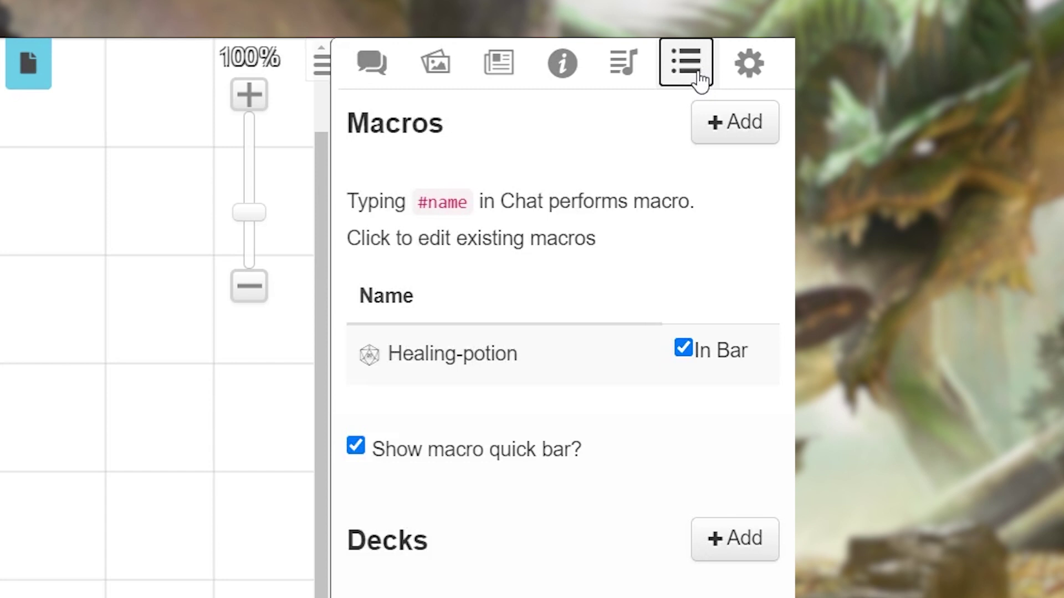
left_click(724, 132)
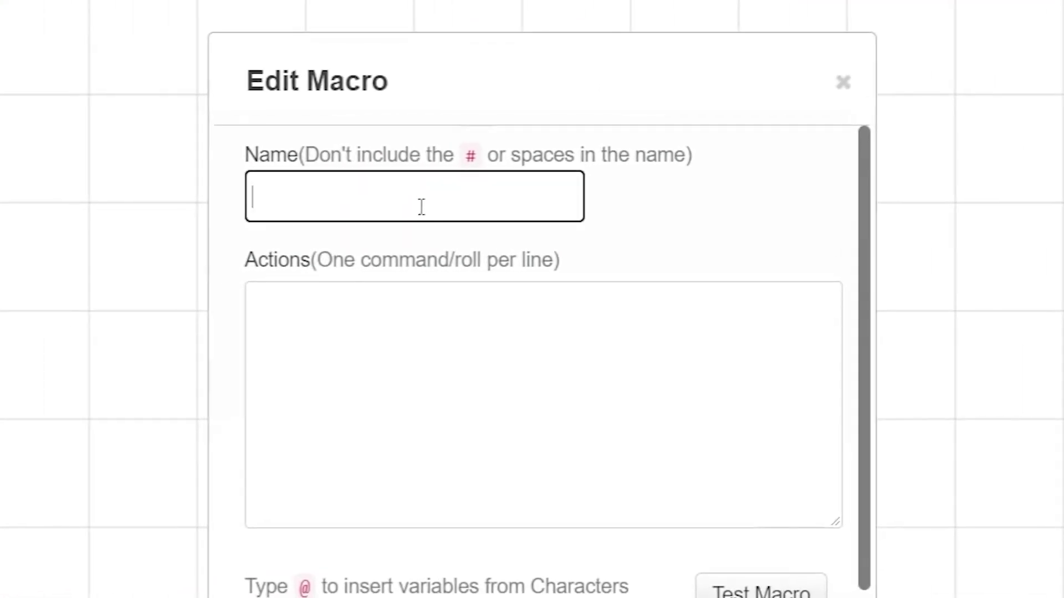
type("critical-hit")
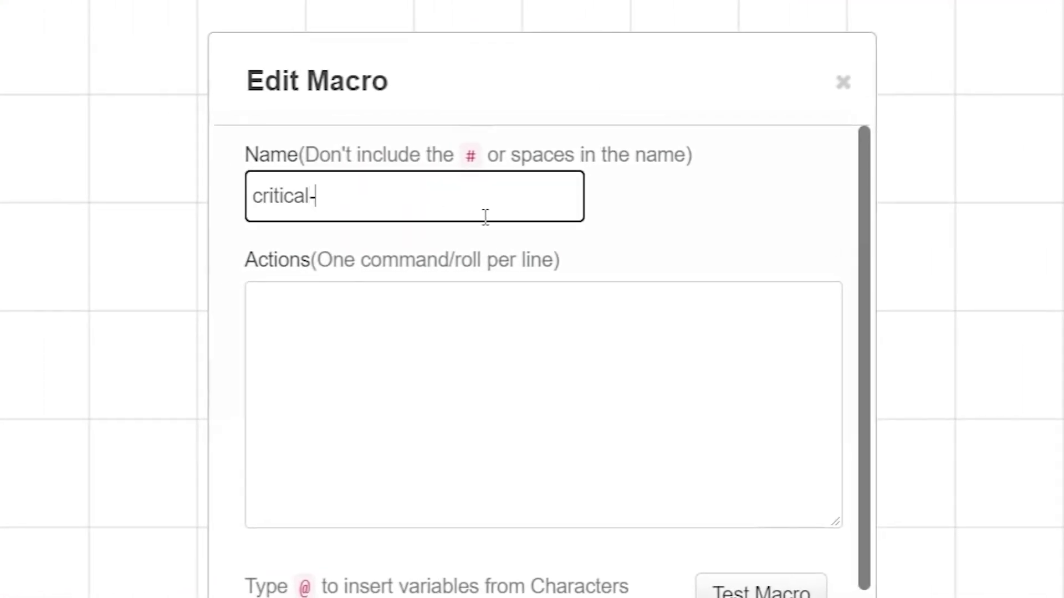
left_click(398, 335)
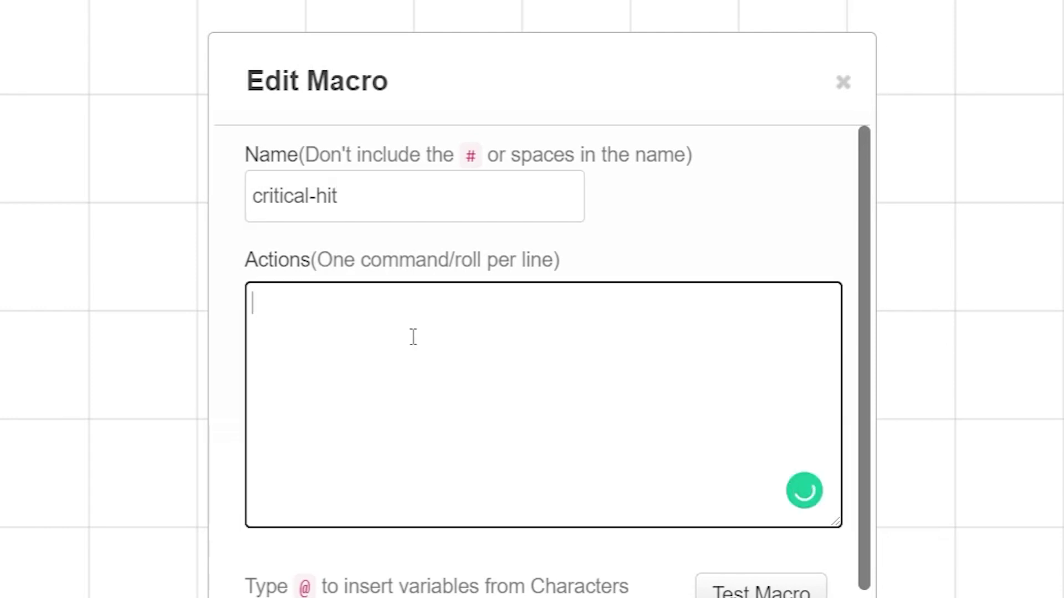
type("!critical")
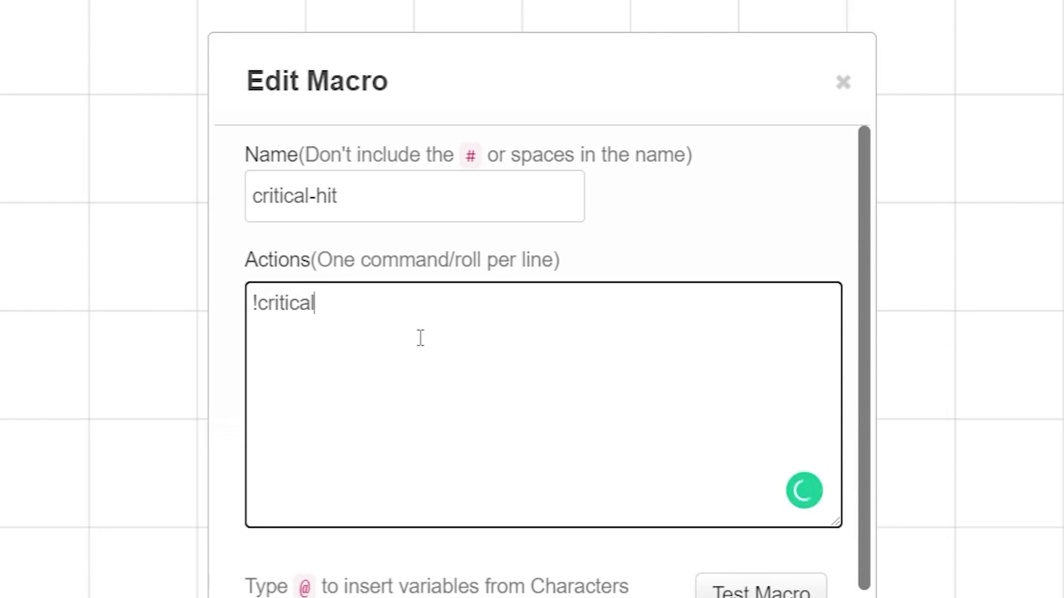
scroll(387, 499, "down", 3)
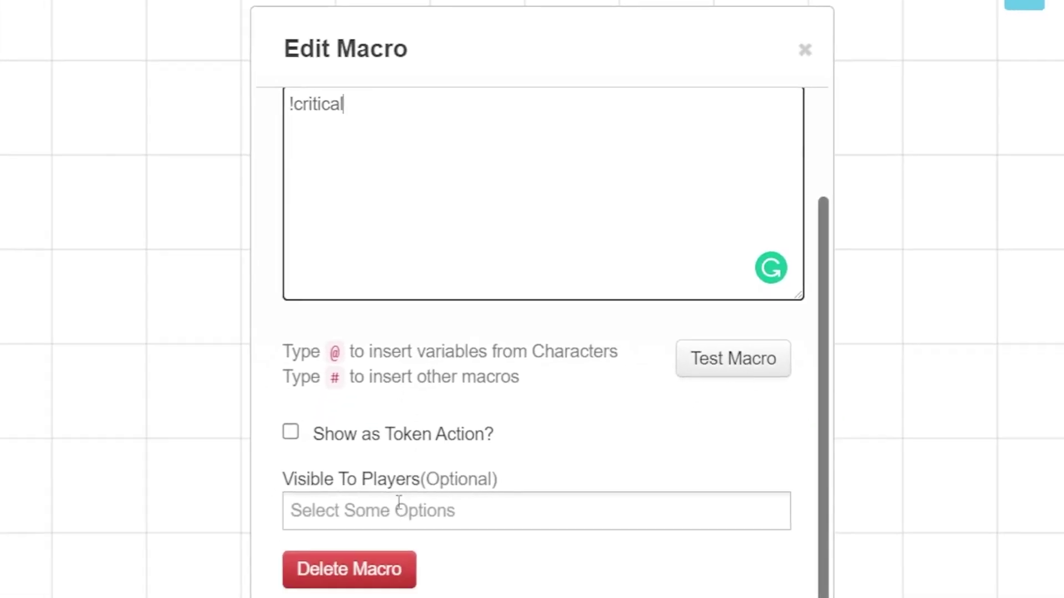
left_click(378, 597)
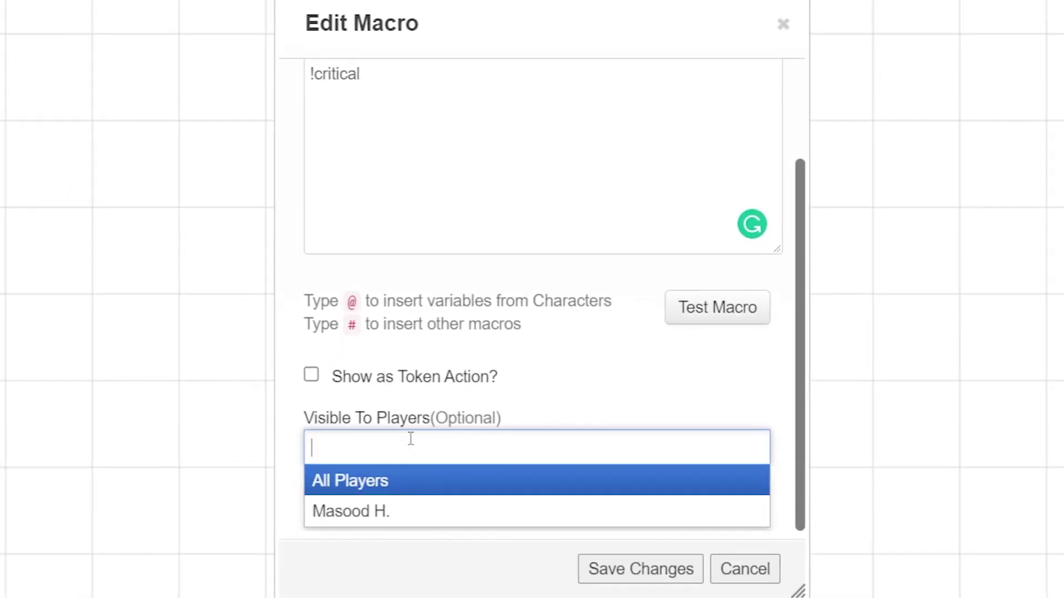
left_click(386, 483)
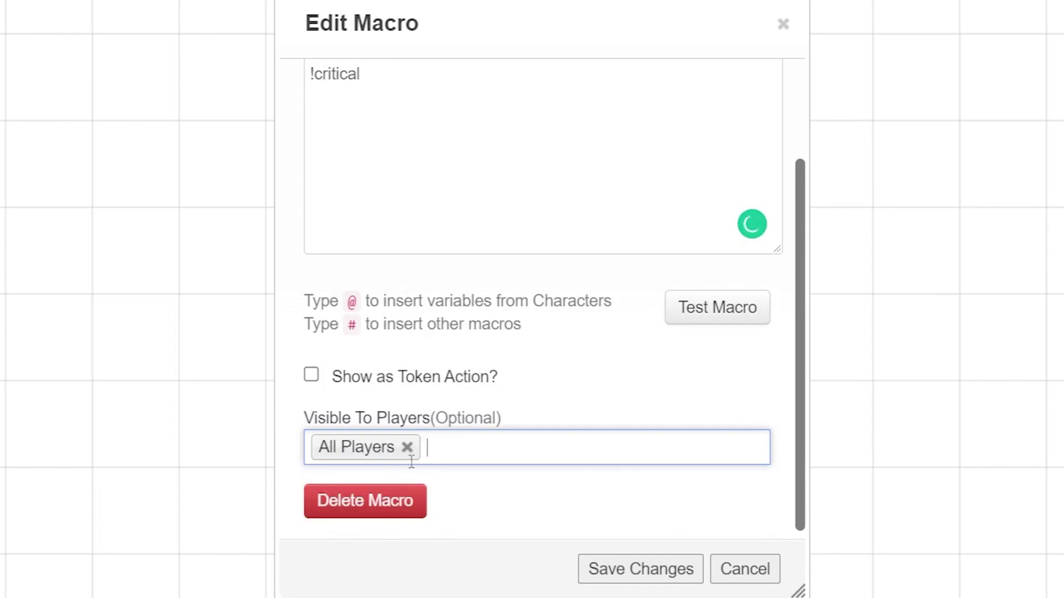
left_click(656, 574)
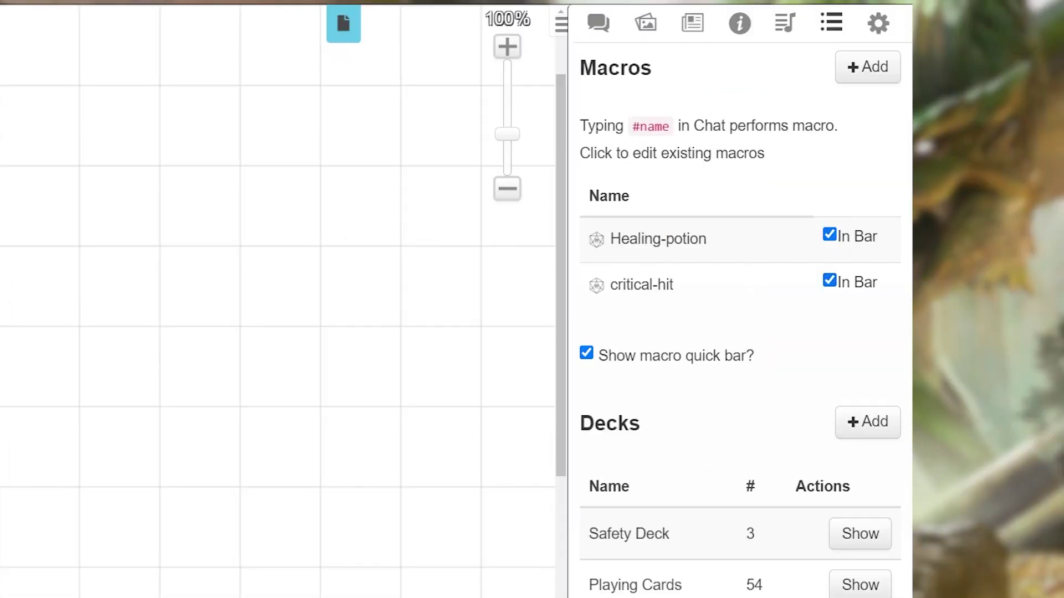
- Color the critical-hit quick-bar button black
right_click(397, 511)
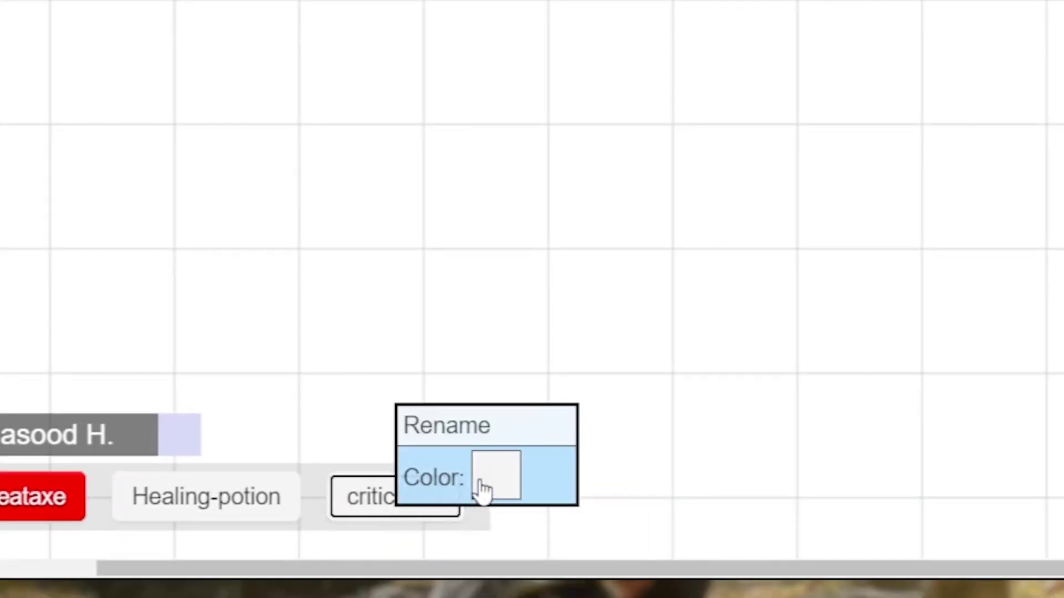
left_click(483, 490)
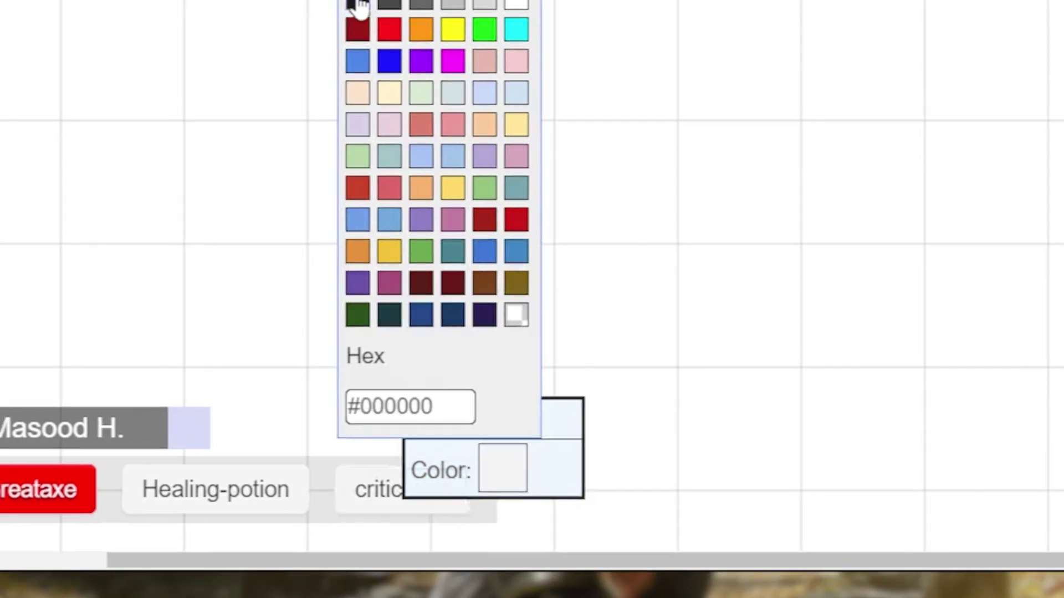
left_click(356, 6)
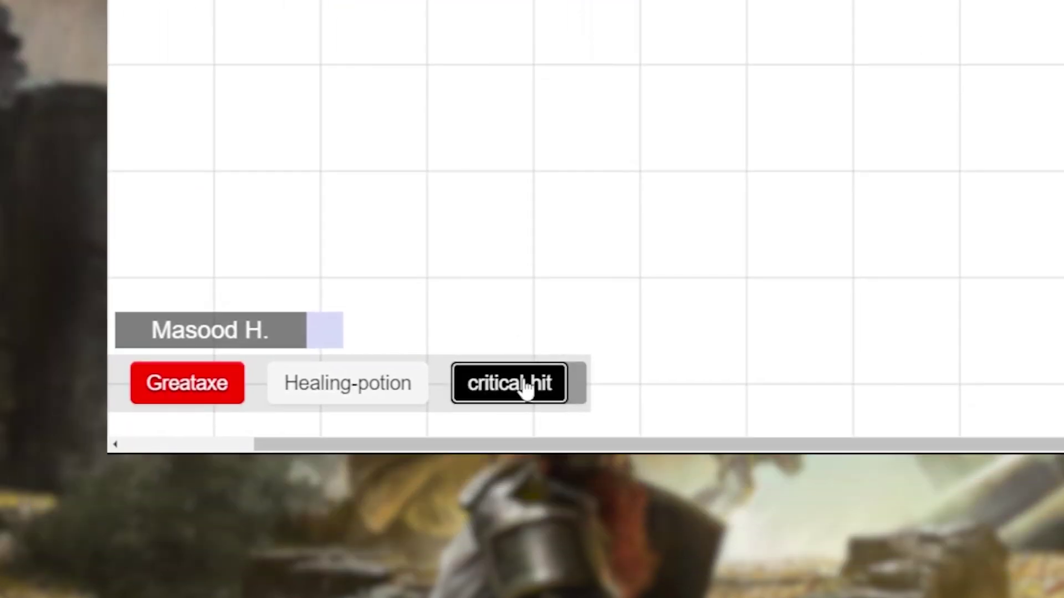
- Fire the critical-hit button, then extend Healing-potion's action roll with d4+2
left_click(525, 389)
left_click(347, 14)
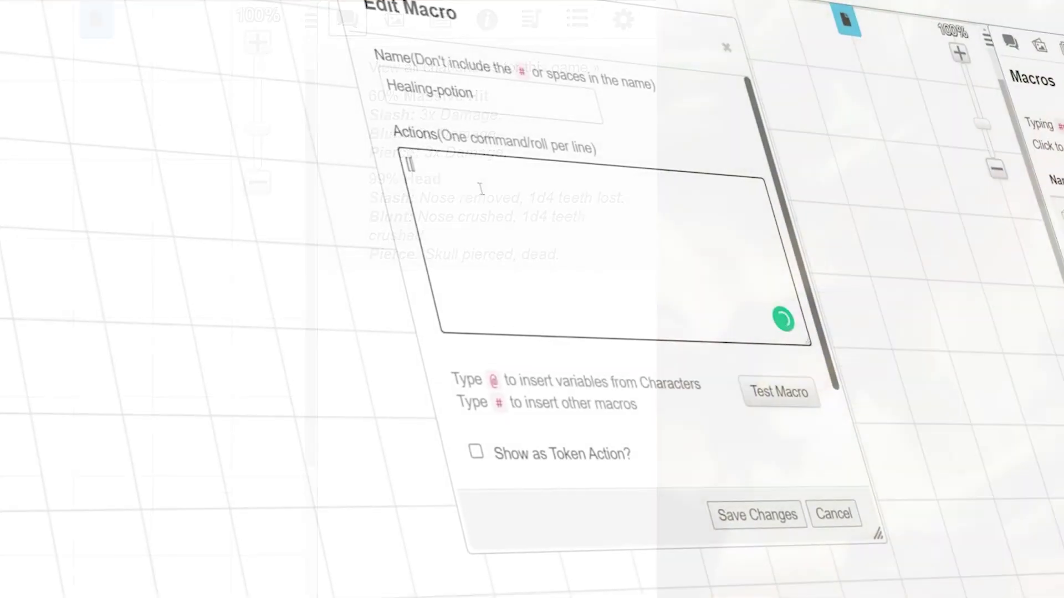
type("d4")
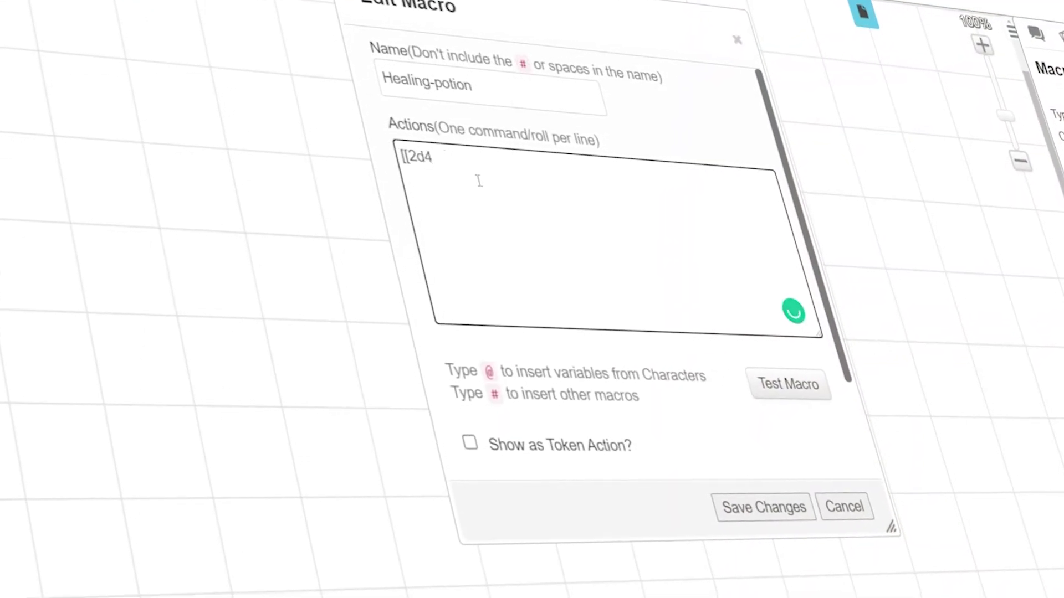
type("+")
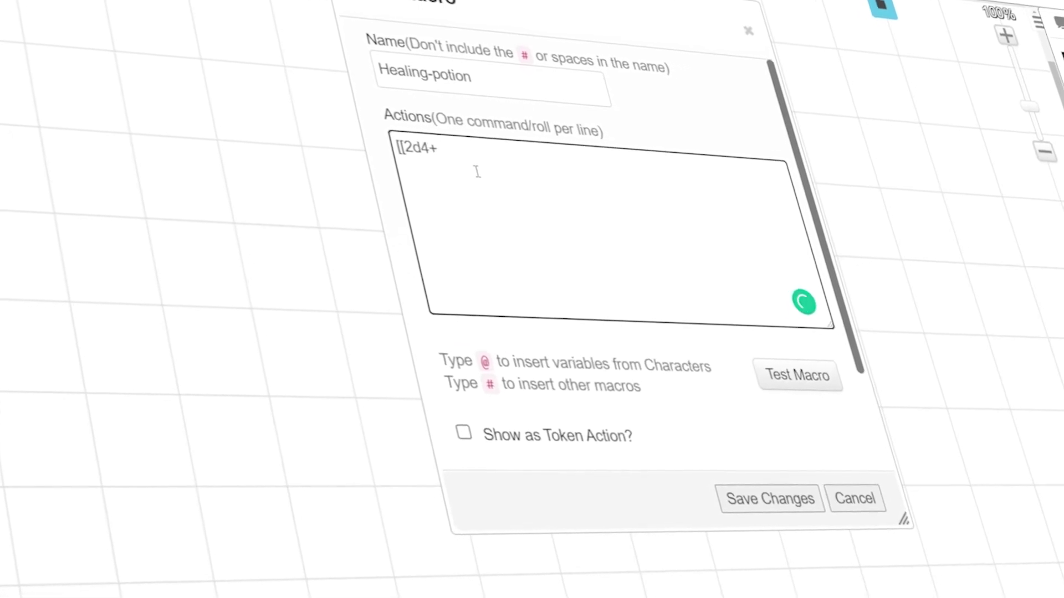